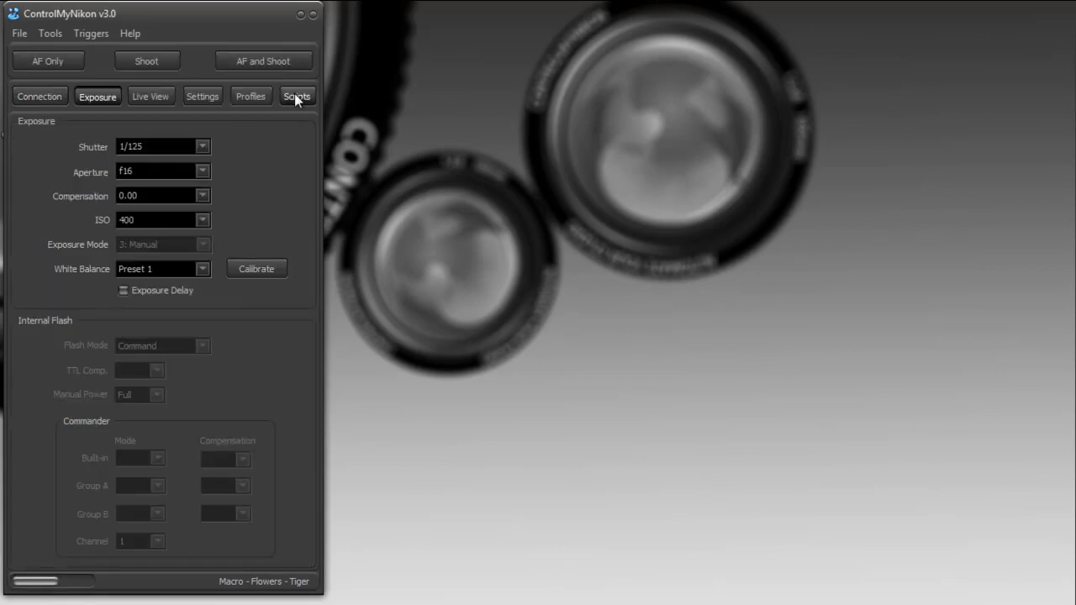
# In the Scripts editor, make 'Capture with Autofocus' step 1 of the script.
pyautogui.click(295, 97)
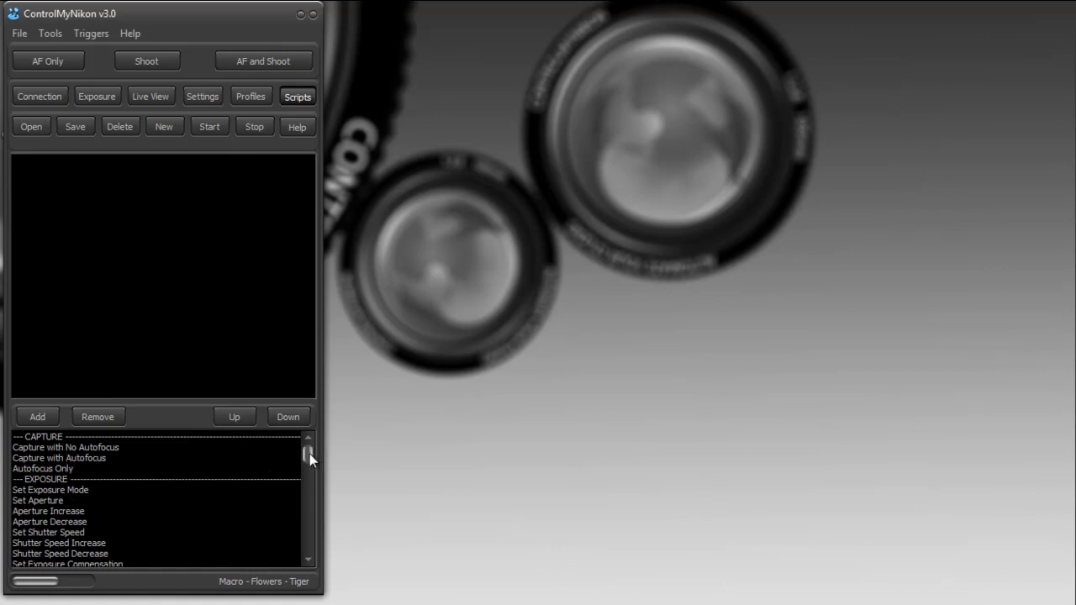
pyautogui.moveTo(309, 454)
pyautogui.mouseDown()
pyautogui.moveTo(317, 497)
pyautogui.moveTo(309, 454)
pyautogui.mouseUp()
pyautogui.click(21, 459)
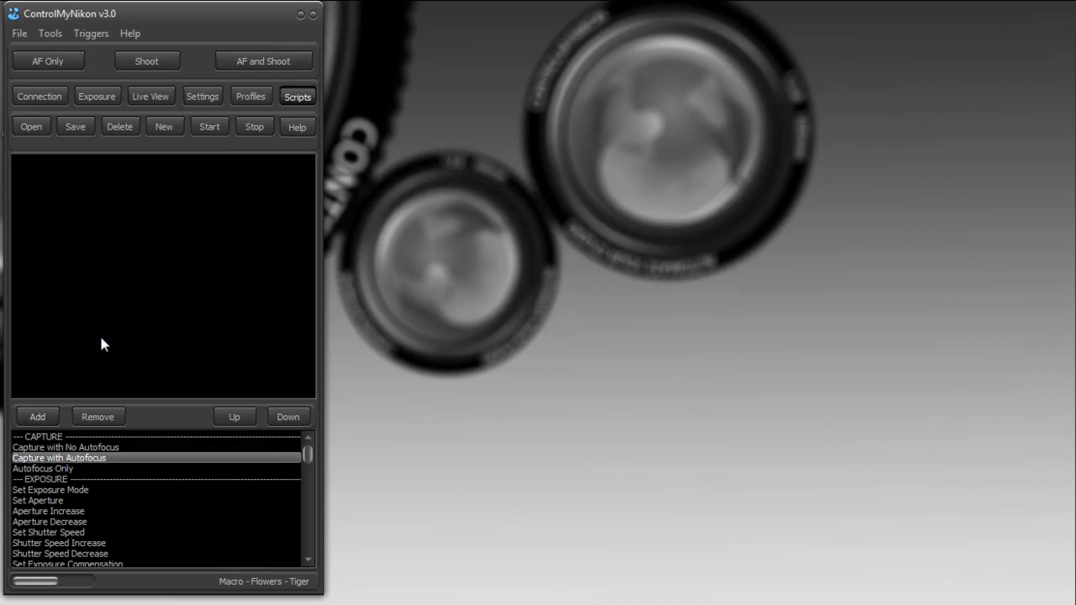
pyautogui.click(37, 417)
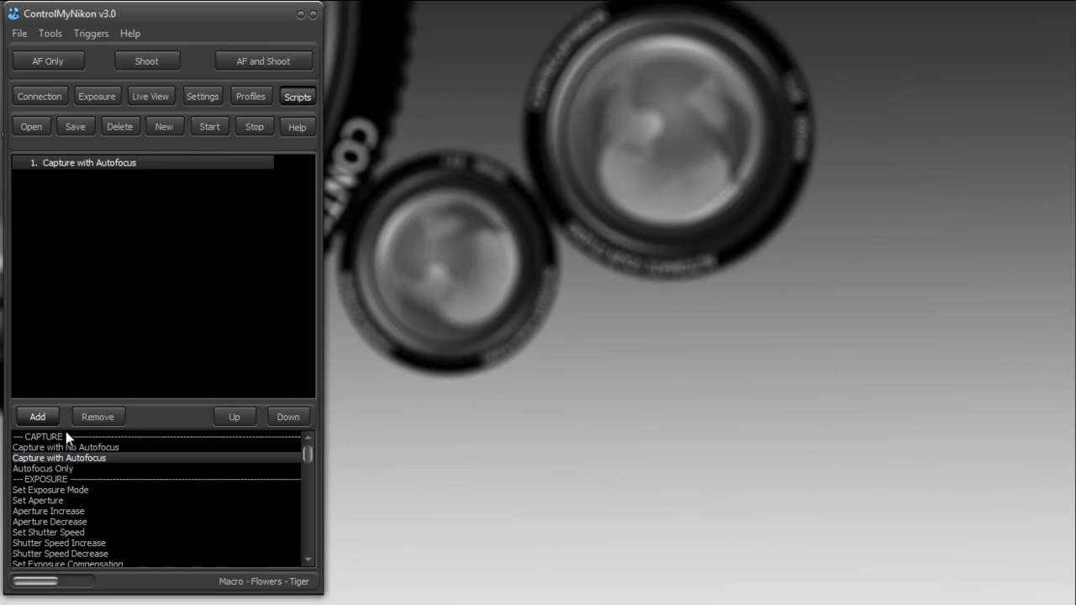
pyautogui.click(95, 165)
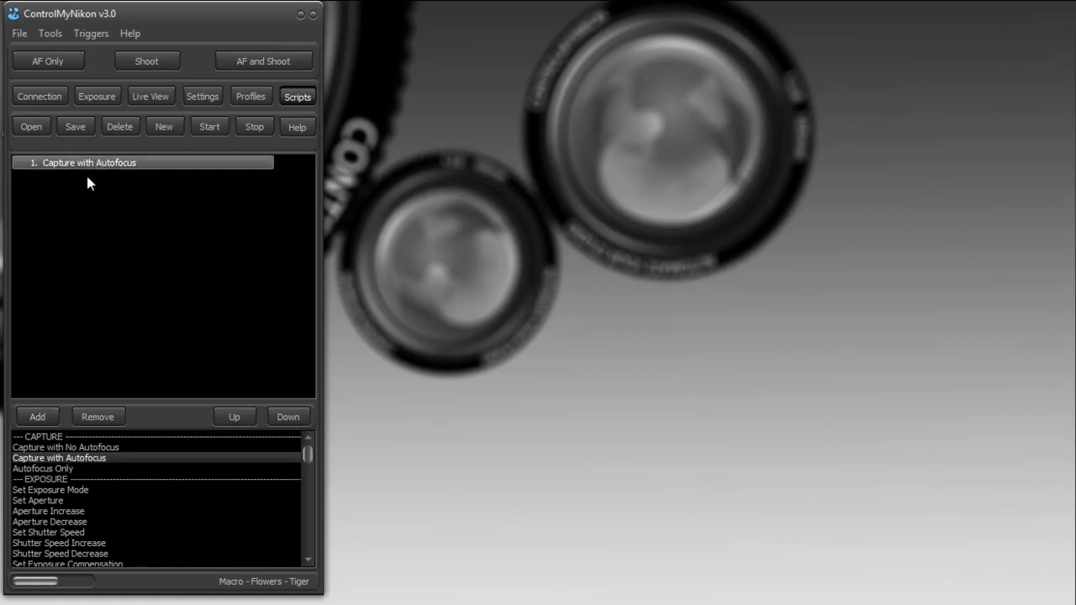
pyautogui.click(98, 417)
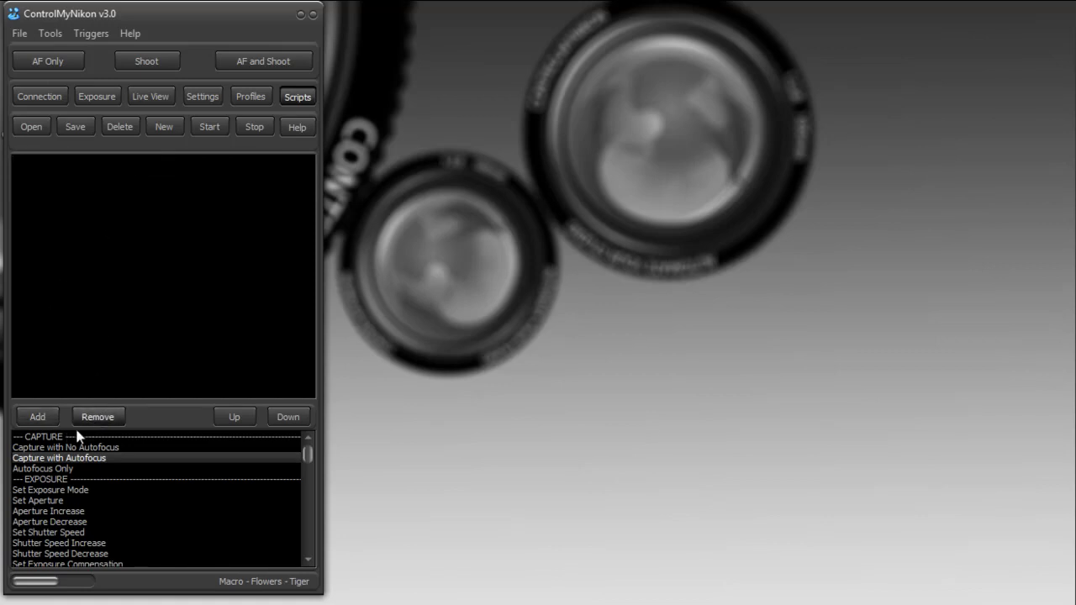
pyautogui.doubleClick(64, 458)
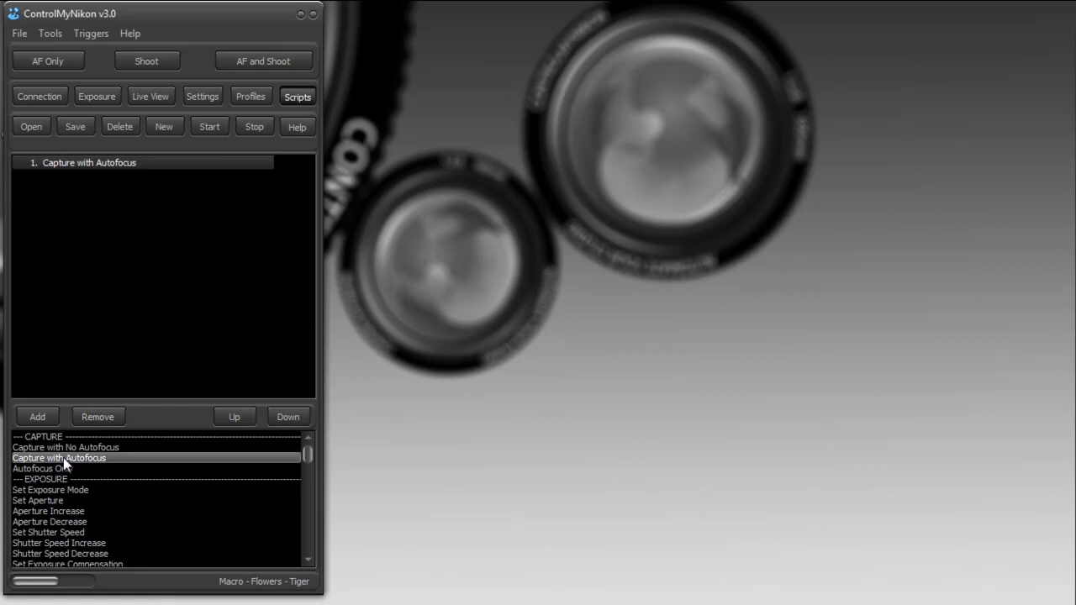
# Run the script so 'Capture with Autofocus' completes with a green check.
pyautogui.click(211, 131)
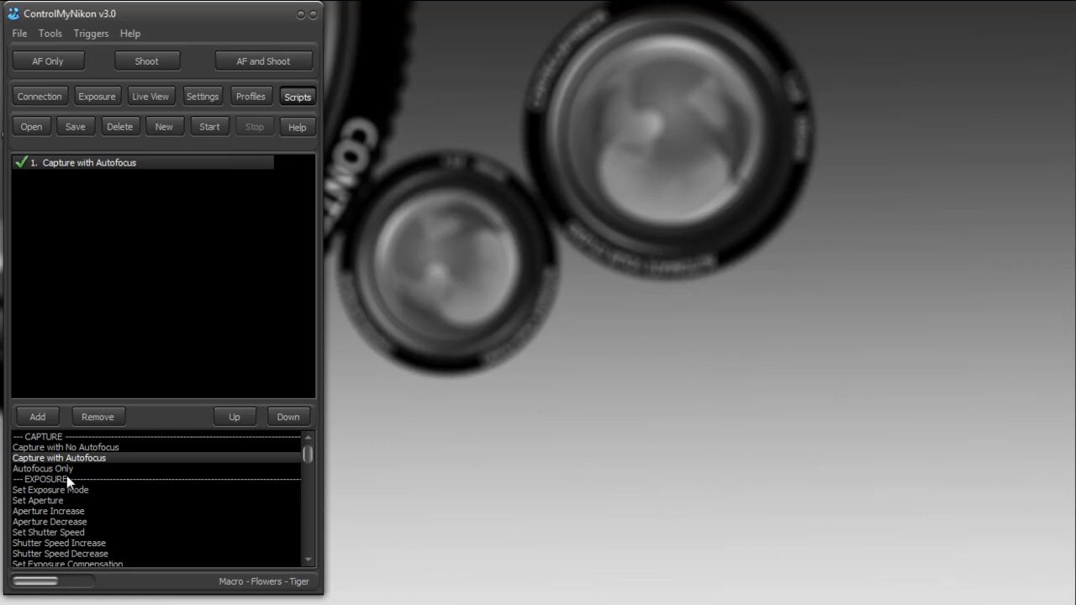
# Replace the autofocus capture step with 'Capture with No Autofocus'.
pyautogui.click(99, 164)
pyautogui.click(102, 414)
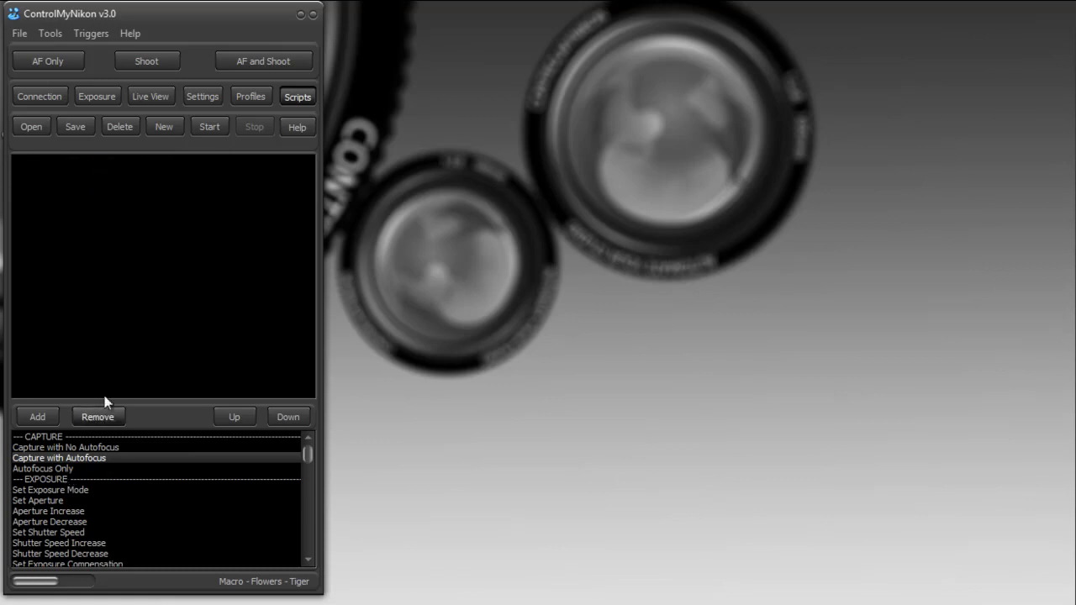
pyautogui.doubleClick(89, 445)
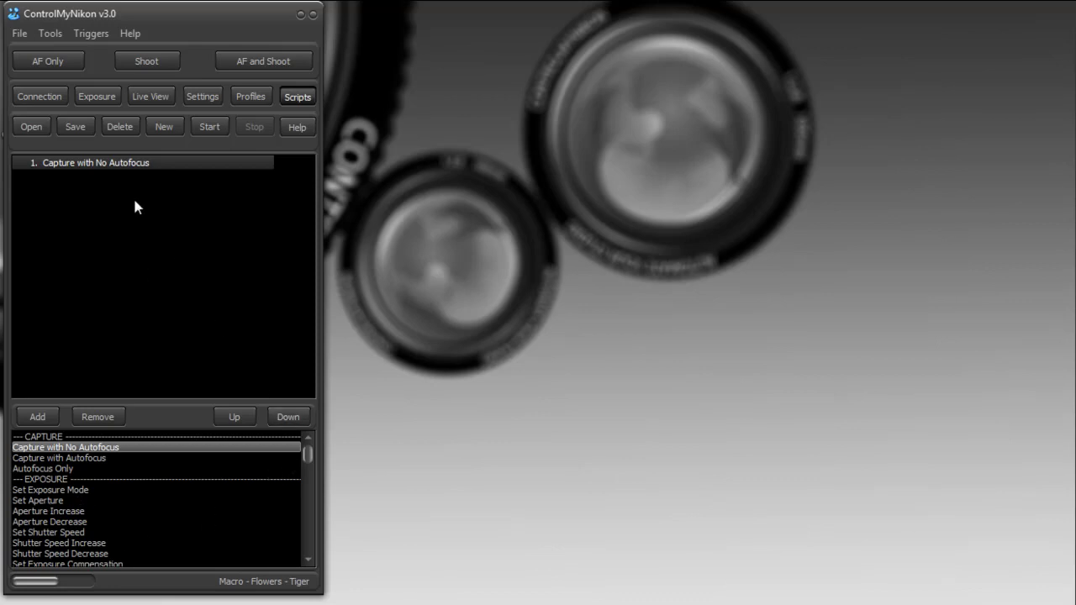
# Check the camera exposure settings, then select the Set Exposure Mode command in the script editor.
pyautogui.click(109, 100)
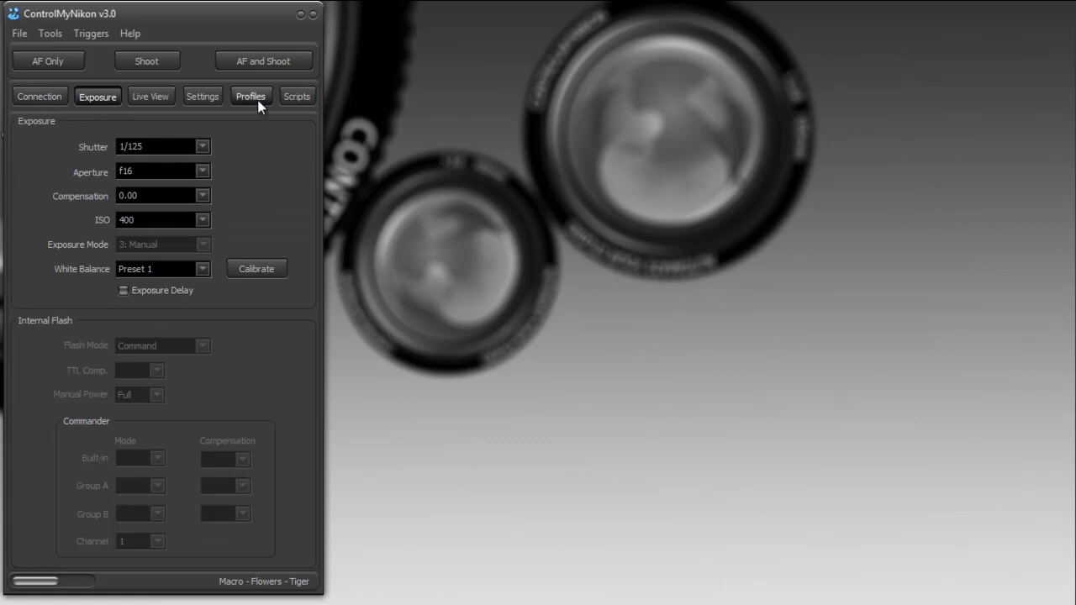
pyautogui.click(298, 97)
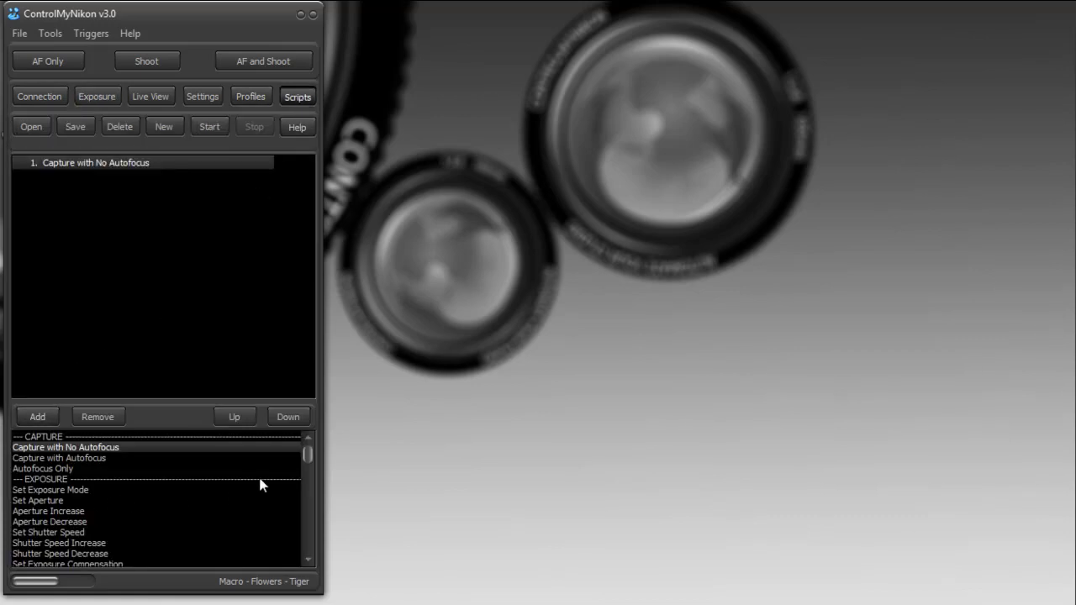
pyautogui.moveTo(307, 454)
pyautogui.mouseDown()
pyautogui.moveTo(309, 542)
pyautogui.moveTo(297, 446)
pyautogui.mouseUp()
pyautogui.click(53, 492)
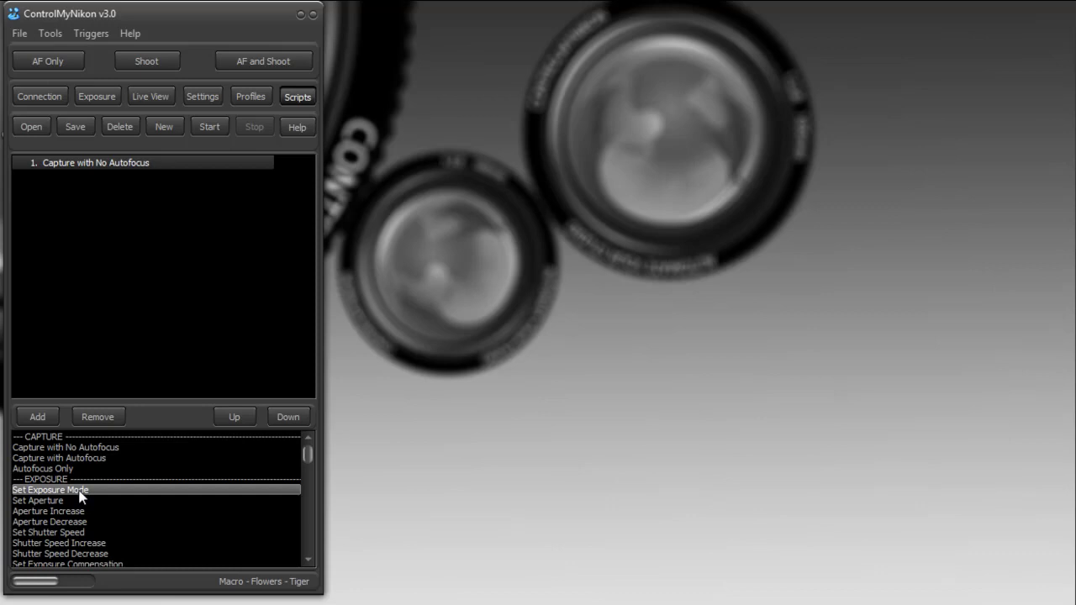
# Add a Set Exposure Mode step with '2: Speed priority' and run the script.
pyautogui.doubleClick(82, 491)
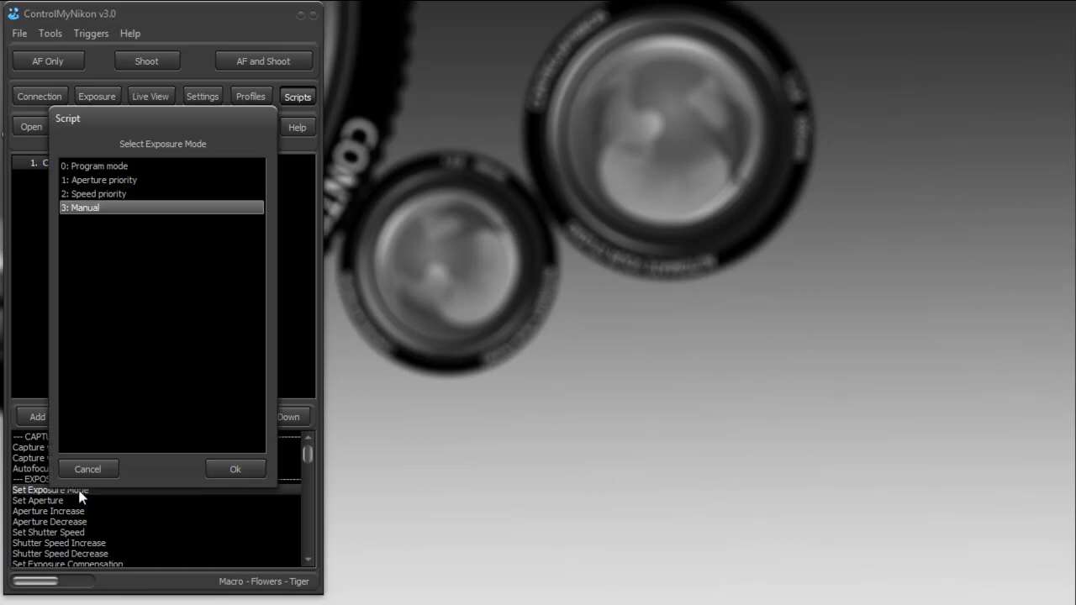
pyautogui.doubleClick(120, 194)
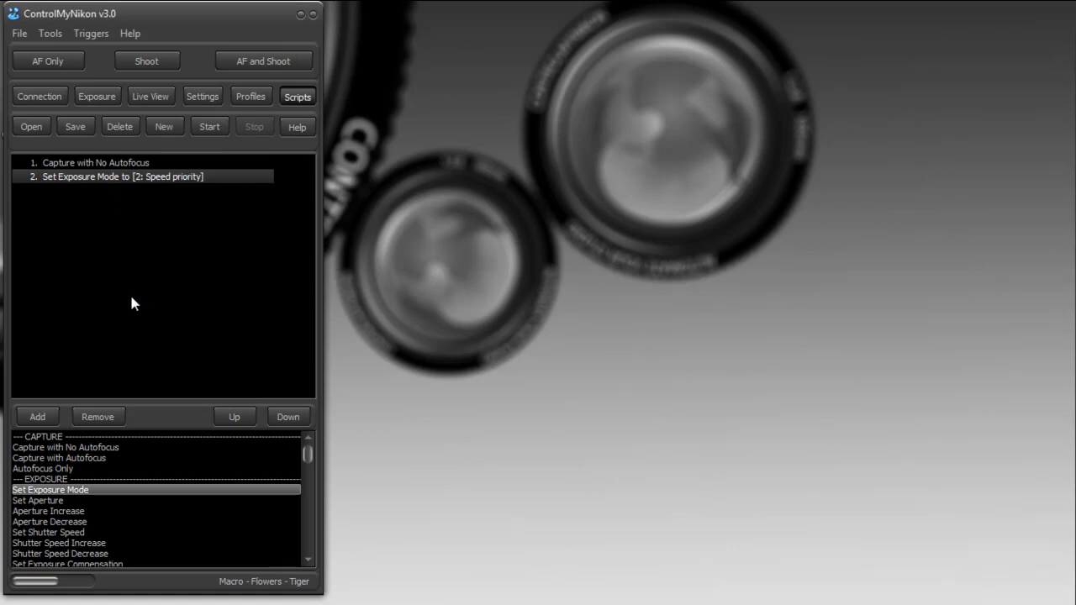
pyautogui.click(221, 131)
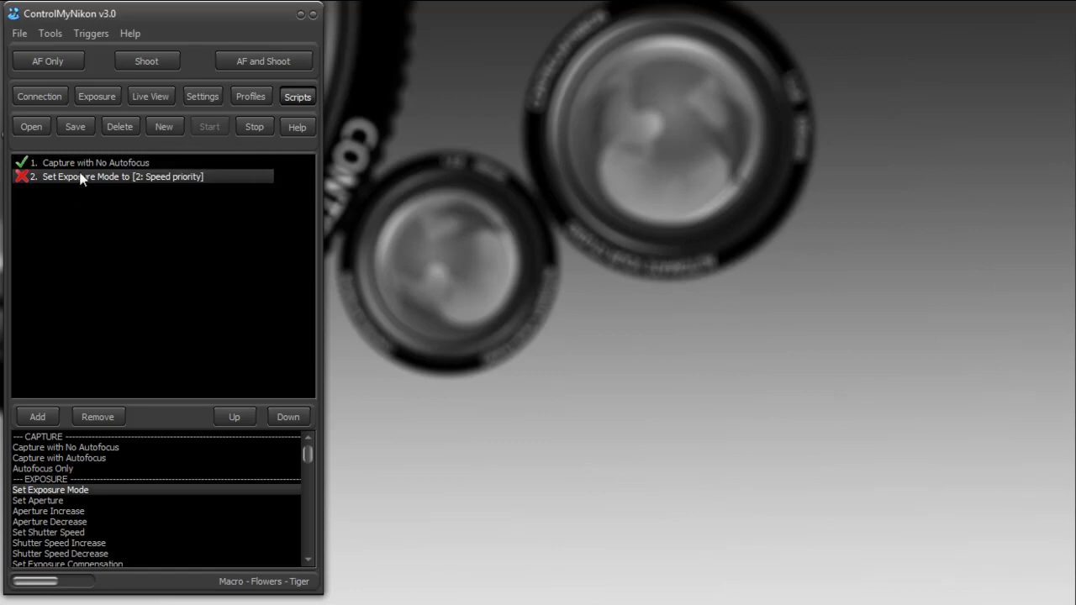
# Delete the failed exposure mode step, leaving only 'Capture with No Autofocus'.
pyautogui.click(81, 178)
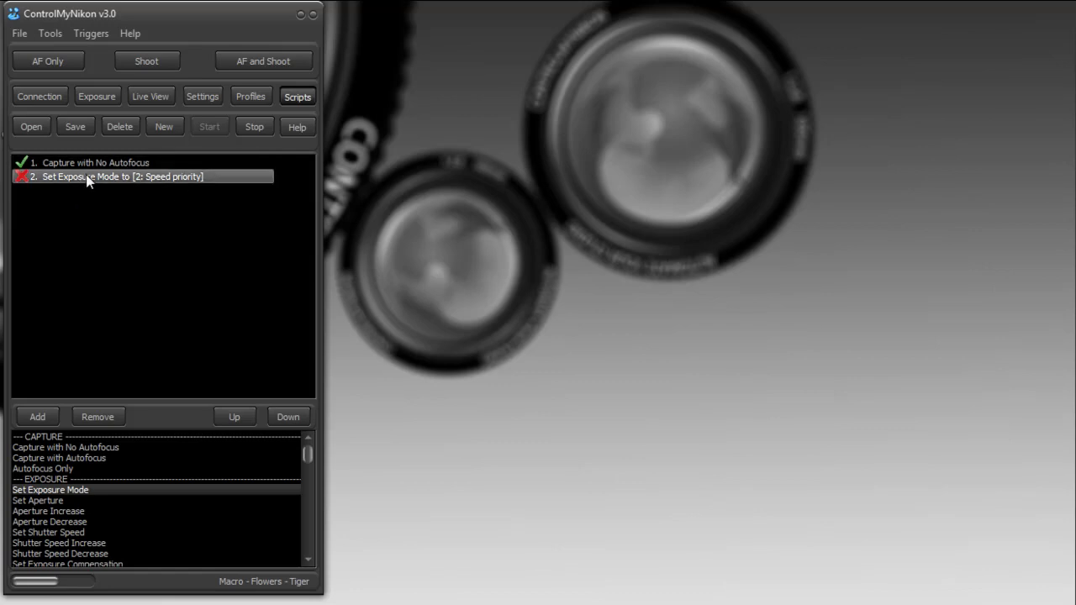
pyautogui.click(98, 417)
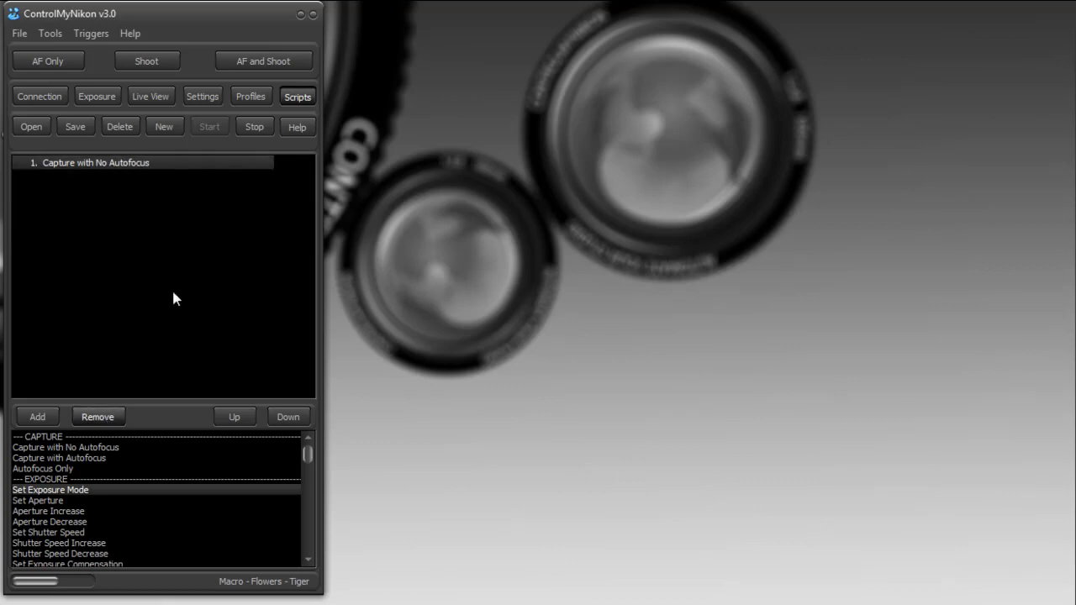
pyautogui.click(110, 171)
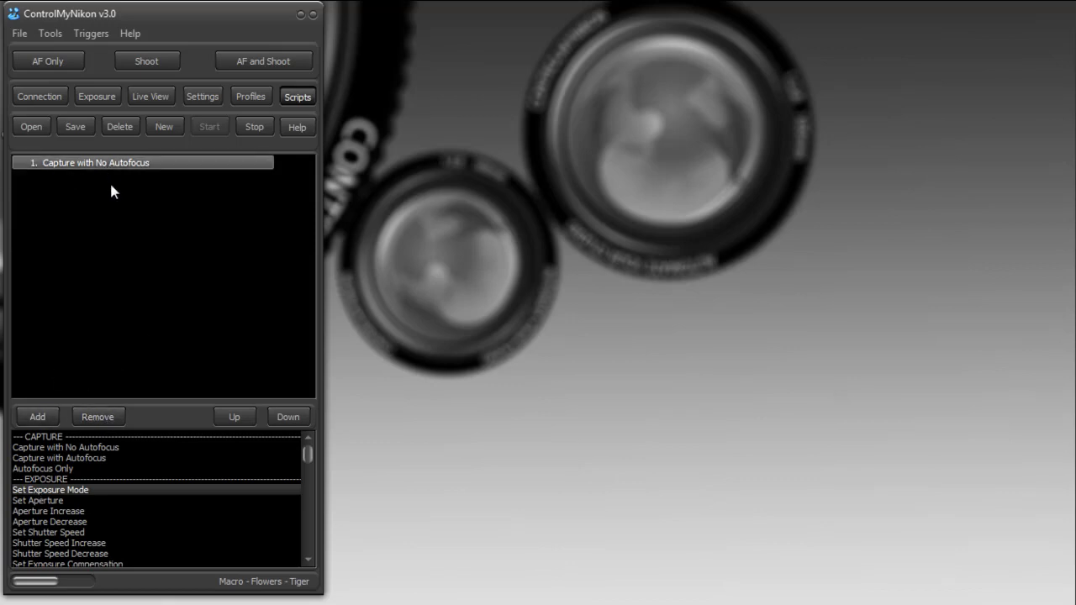
# Add a Set Aperture step of f8 and move it ahead of the capture.
pyautogui.doubleClick(61, 501)
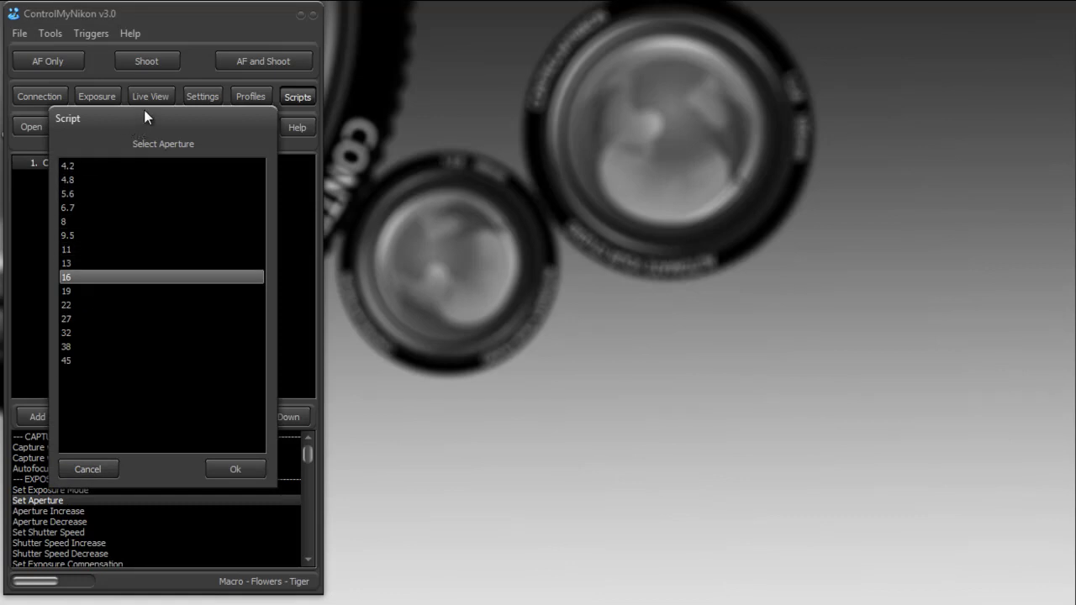
pyautogui.click(77, 223)
pyautogui.press('Down')
pyautogui.press('Down')
pyautogui.press('Down')
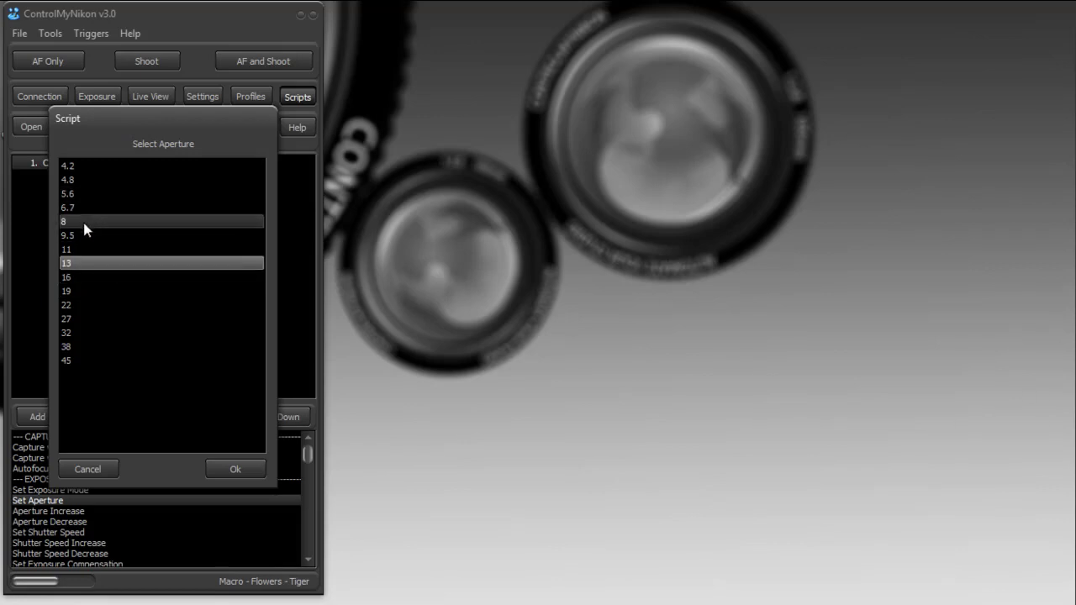
pyautogui.click(84, 224)
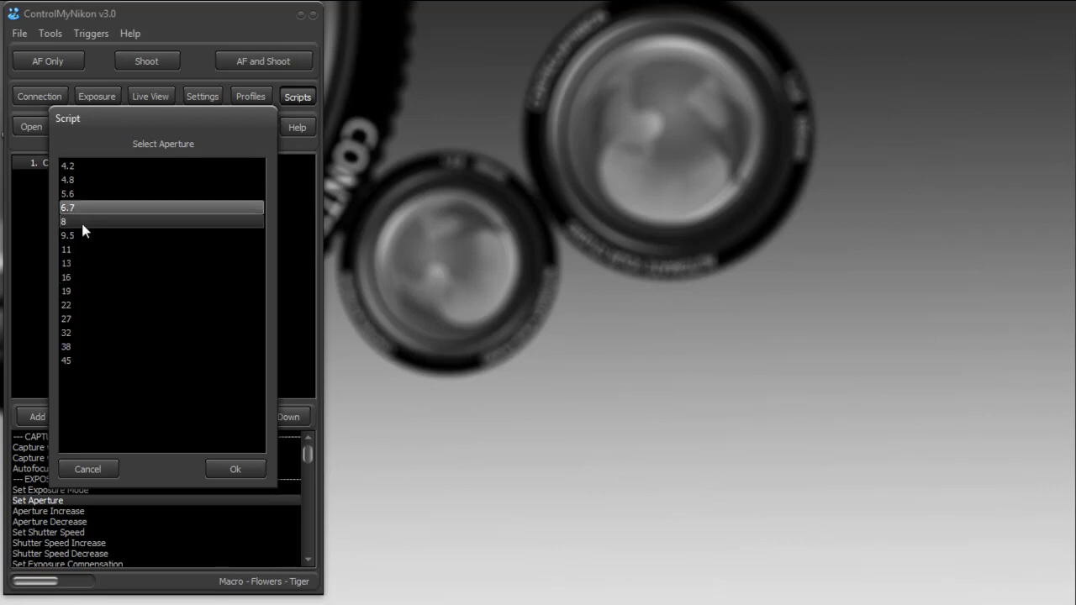
pyautogui.click(236, 470)
pyautogui.click(120, 178)
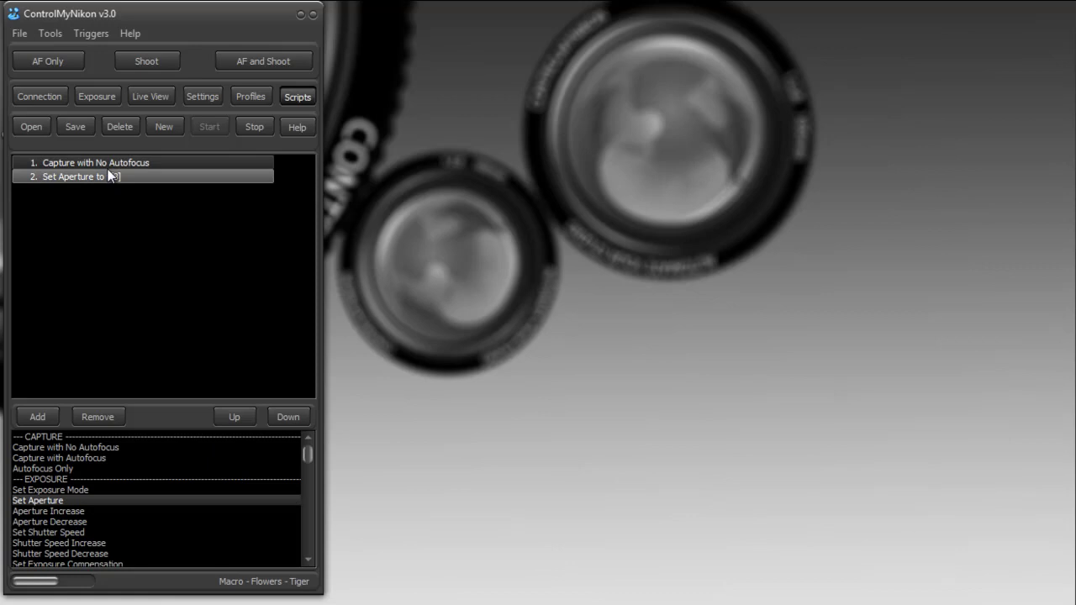
pyautogui.click(236, 417)
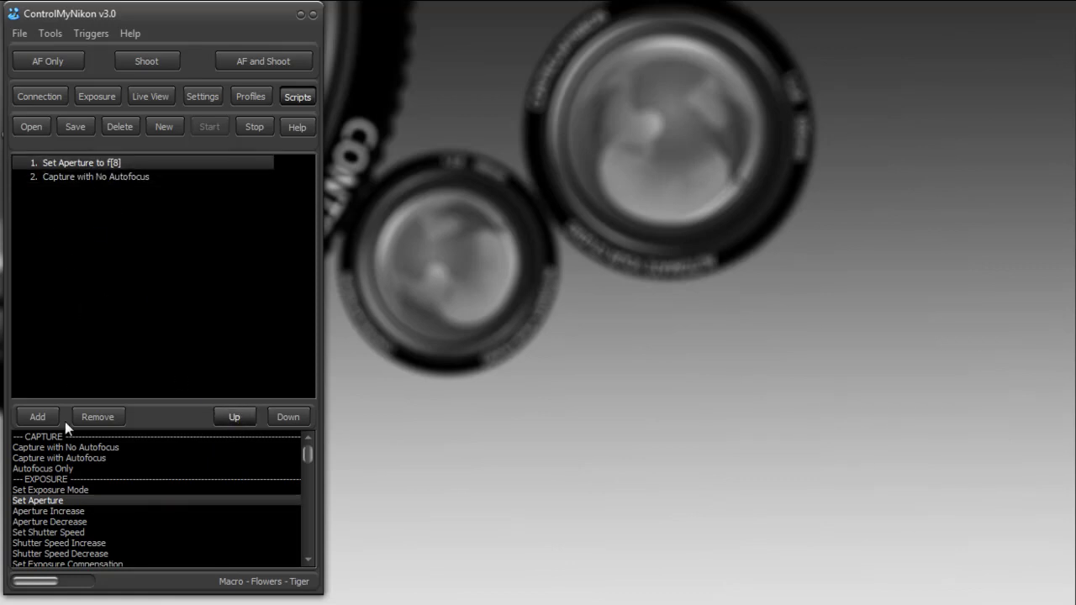
# Add a Set Shutter Speed step of 1/10 after the aperture step.
pyautogui.doubleClick(58, 532)
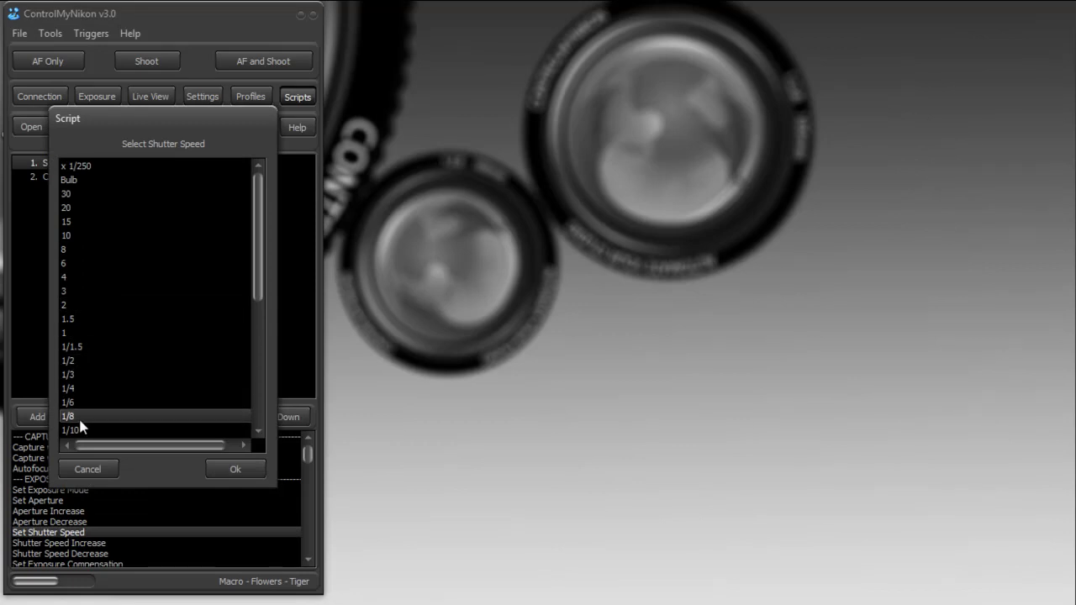
pyautogui.doubleClick(120, 431)
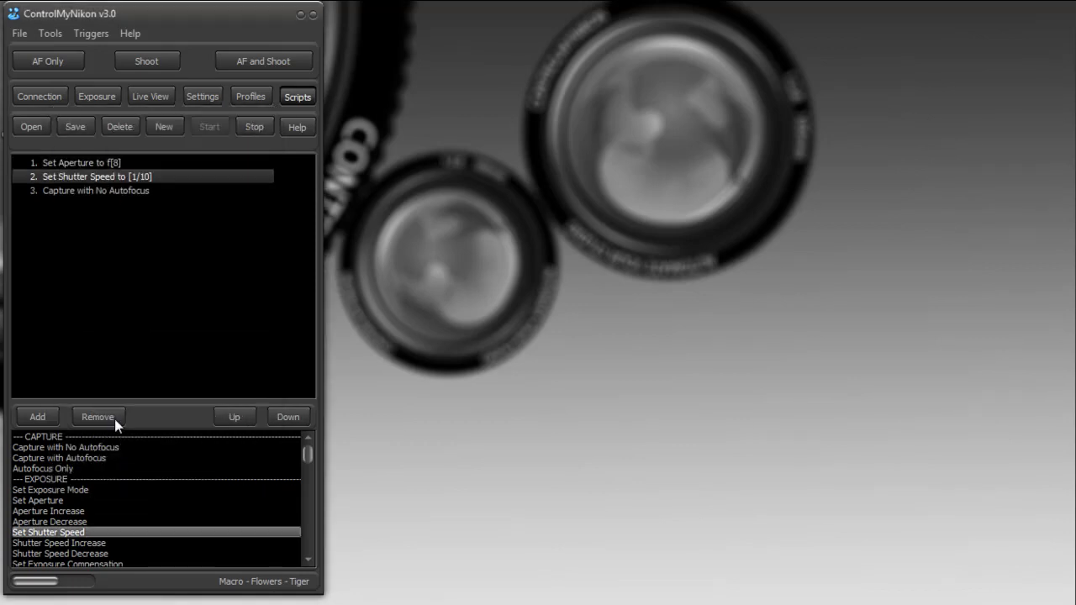
pyautogui.click(87, 163)
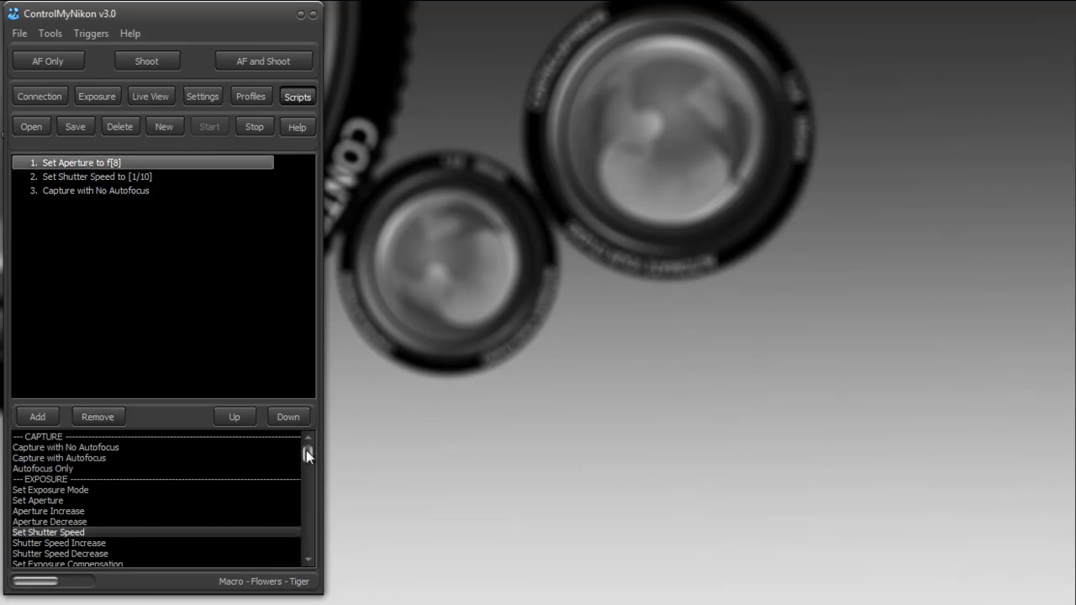
pyautogui.moveTo(306, 450); pyautogui.dragTo(310, 508)
# Choose C:\Images as the folder for a new Set Image Path step.
pyautogui.doubleClick(39, 481)
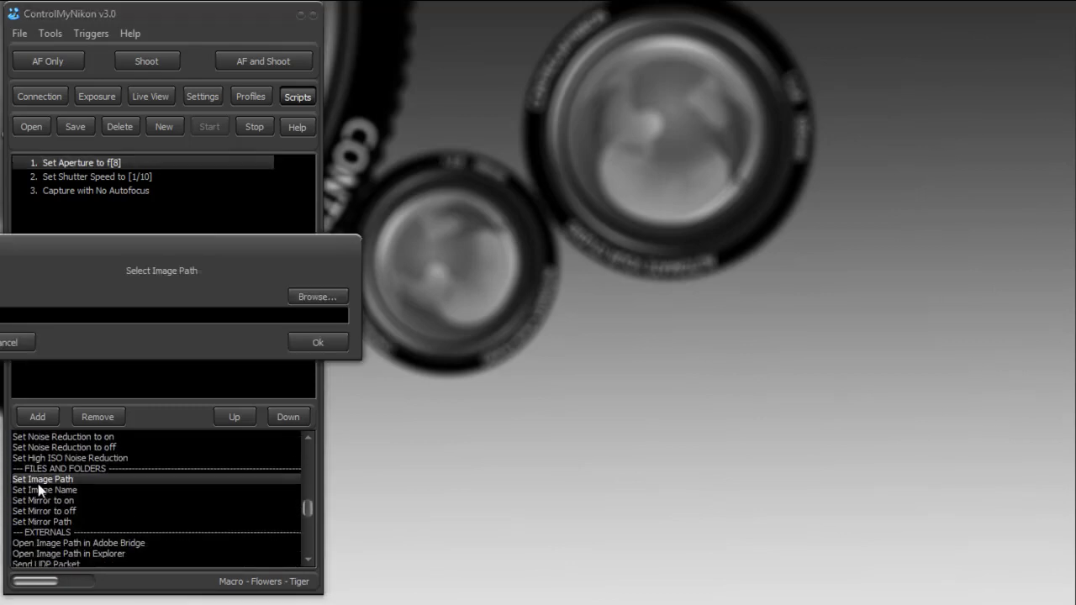
pyautogui.moveTo(117, 250); pyautogui.dragTo(265, 225)
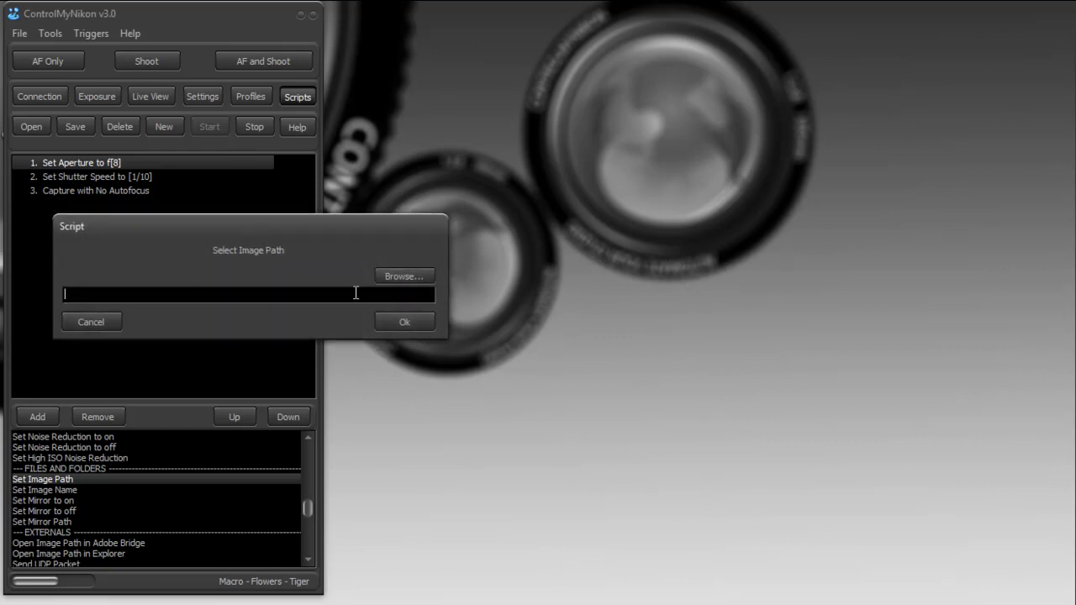
pyautogui.click(396, 276)
pyautogui.moveTo(756, 380); pyautogui.dragTo(201, 194)
pyautogui.click(118, 304)
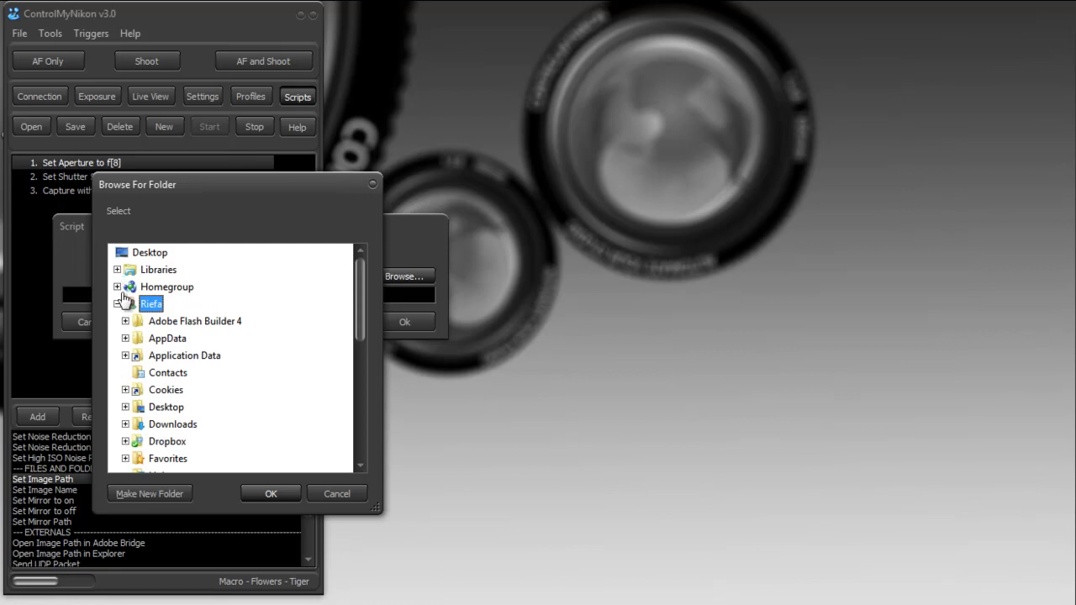
pyautogui.click(118, 304)
pyautogui.click(117, 321)
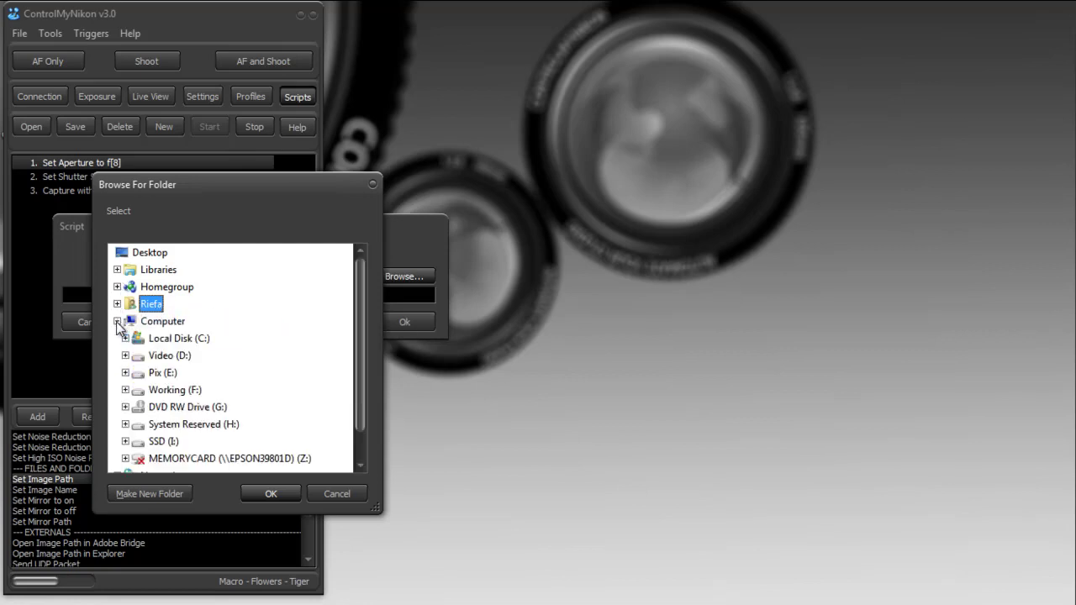
pyautogui.click(125, 338)
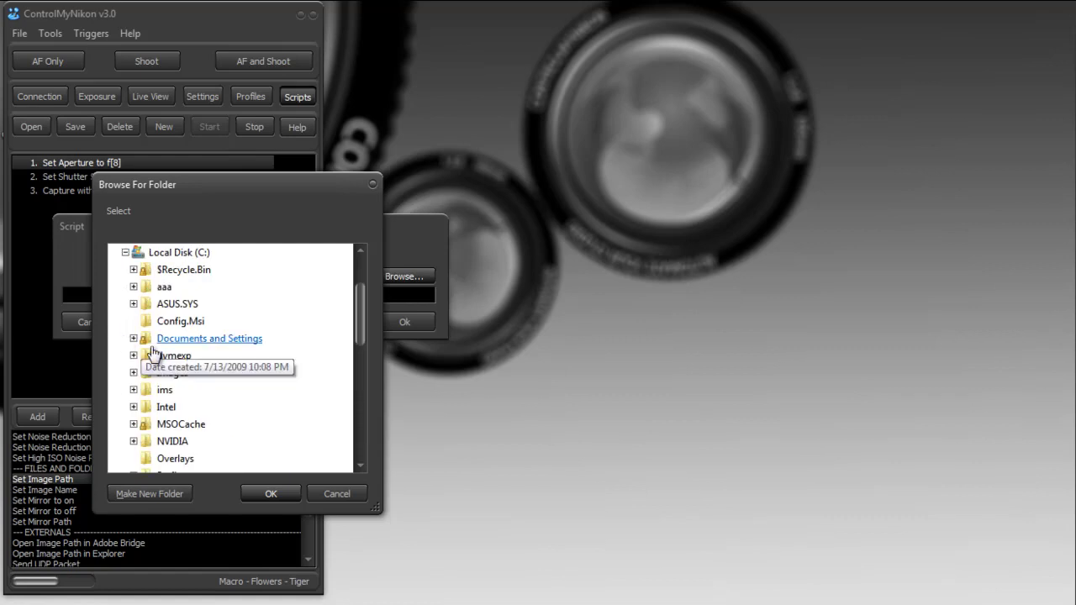
pyautogui.click(168, 372)
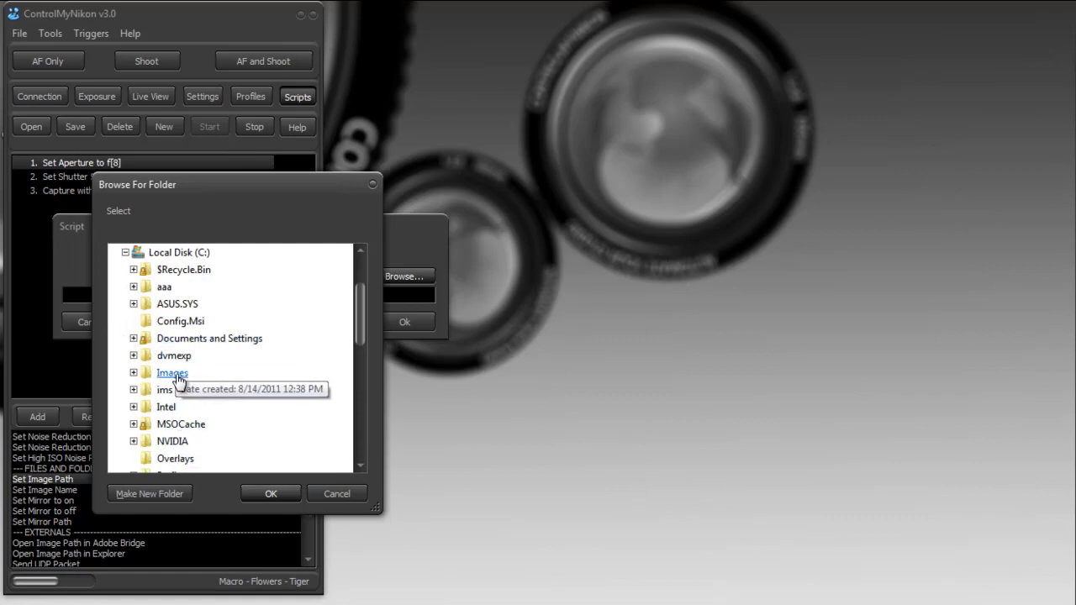
pyautogui.click(271, 494)
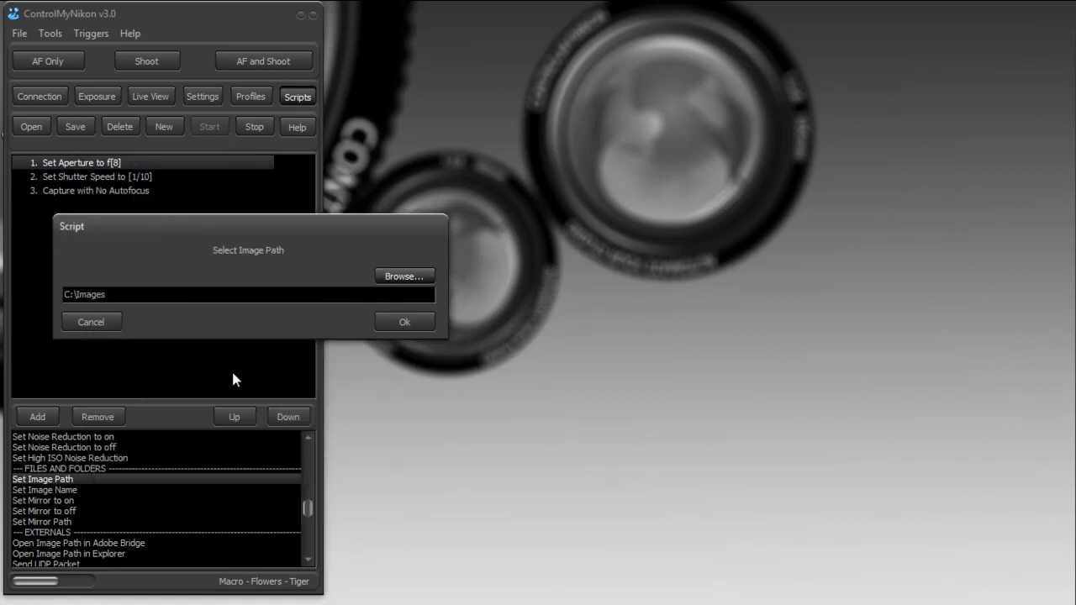
# Add the Set Image Path step and move it to the top of the script.
pyautogui.click(401, 326)
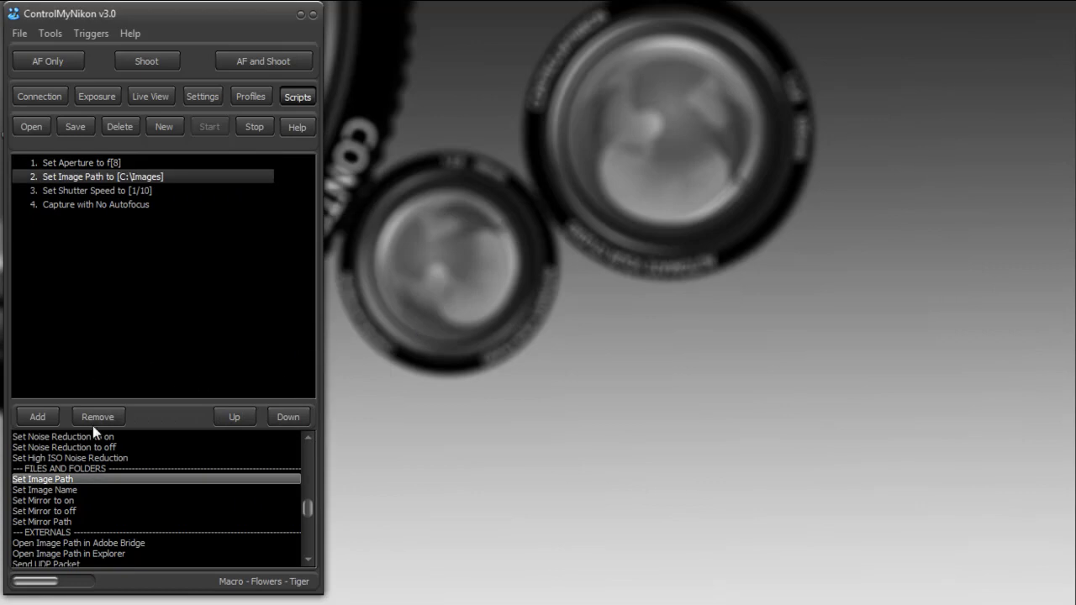
pyautogui.click(114, 178)
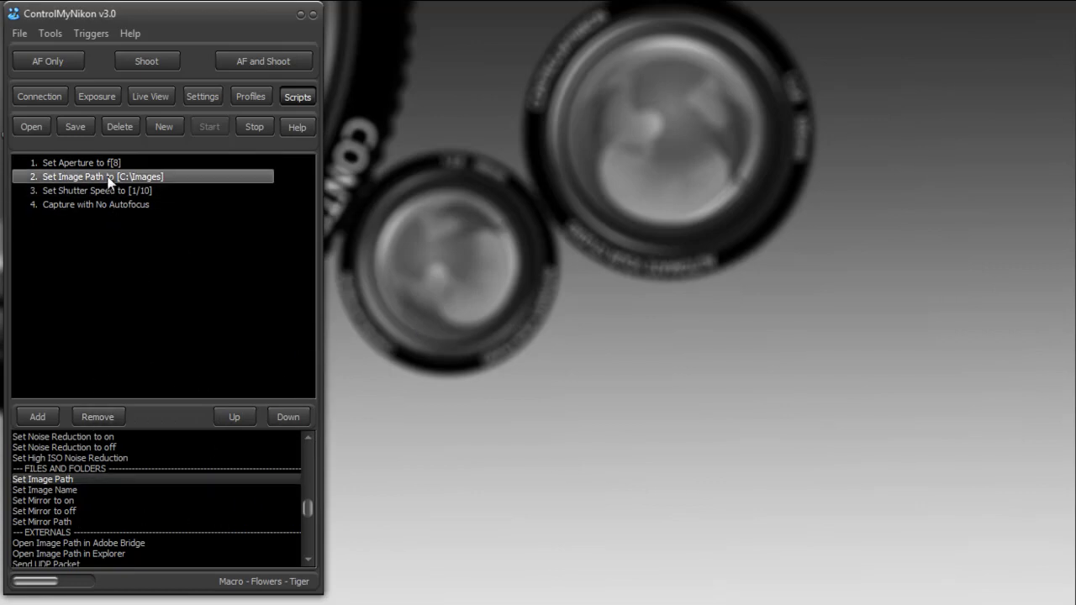
pyautogui.click(235, 418)
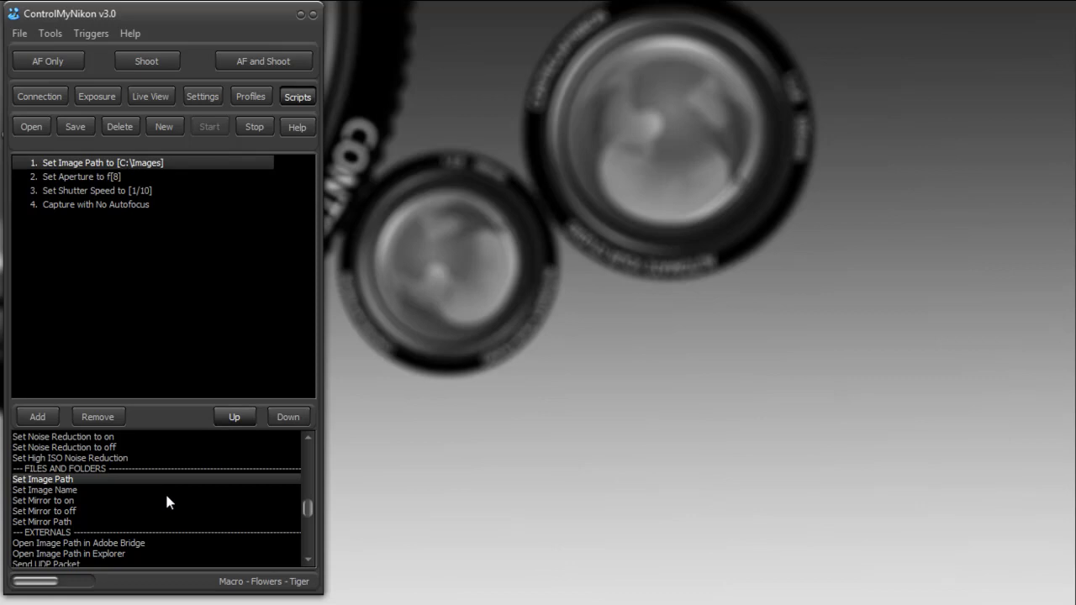
pyautogui.doubleClick(66, 492)
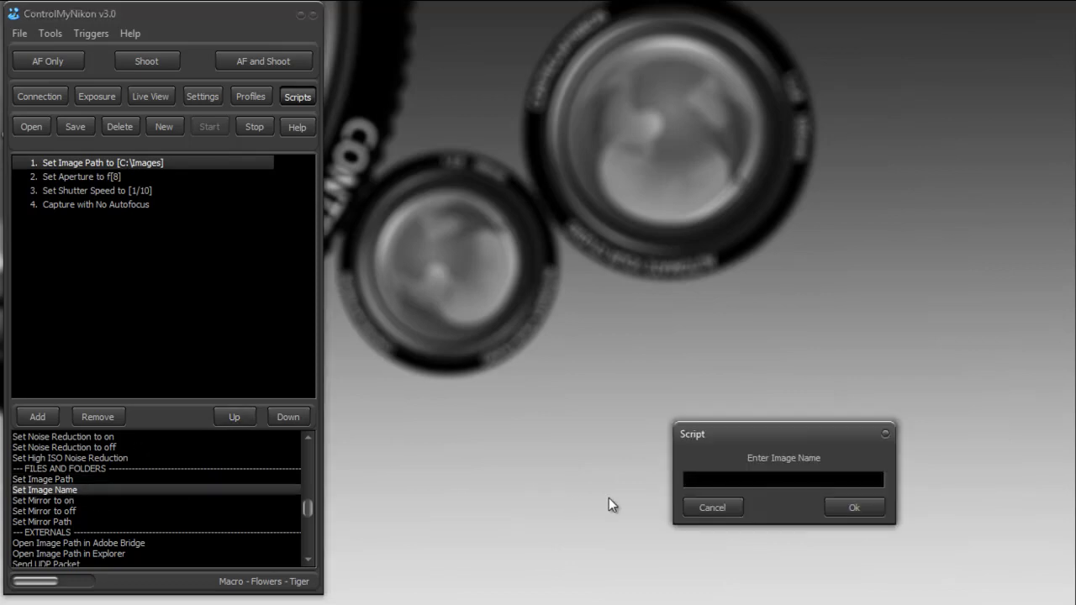
pyautogui.write('@DATETIME1')
pyautogui.moveTo(803, 436); pyautogui.dragTo(488, 256)
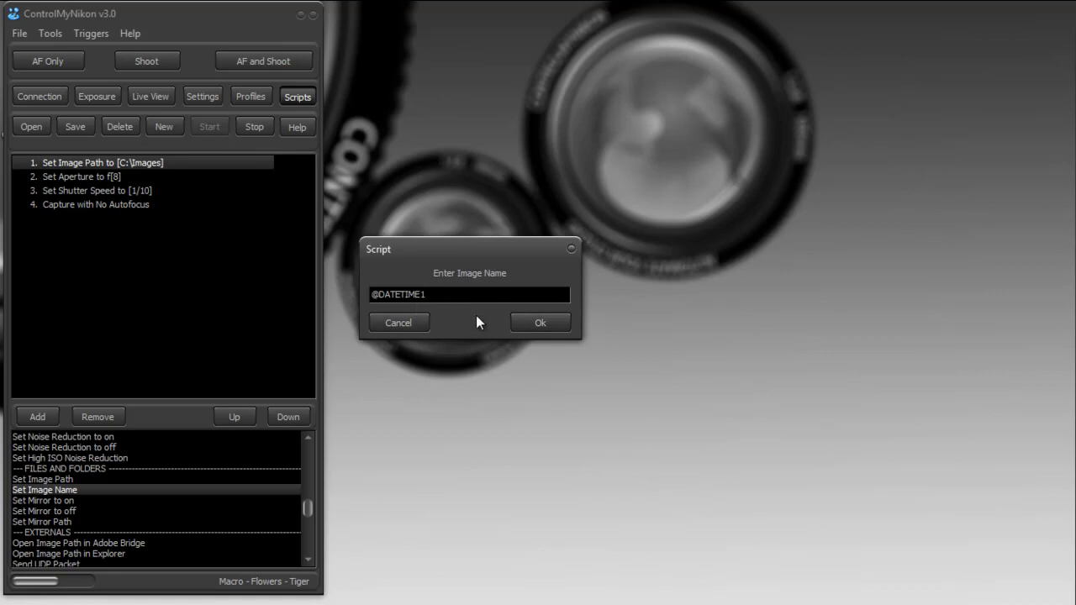
pyautogui.click(531, 326)
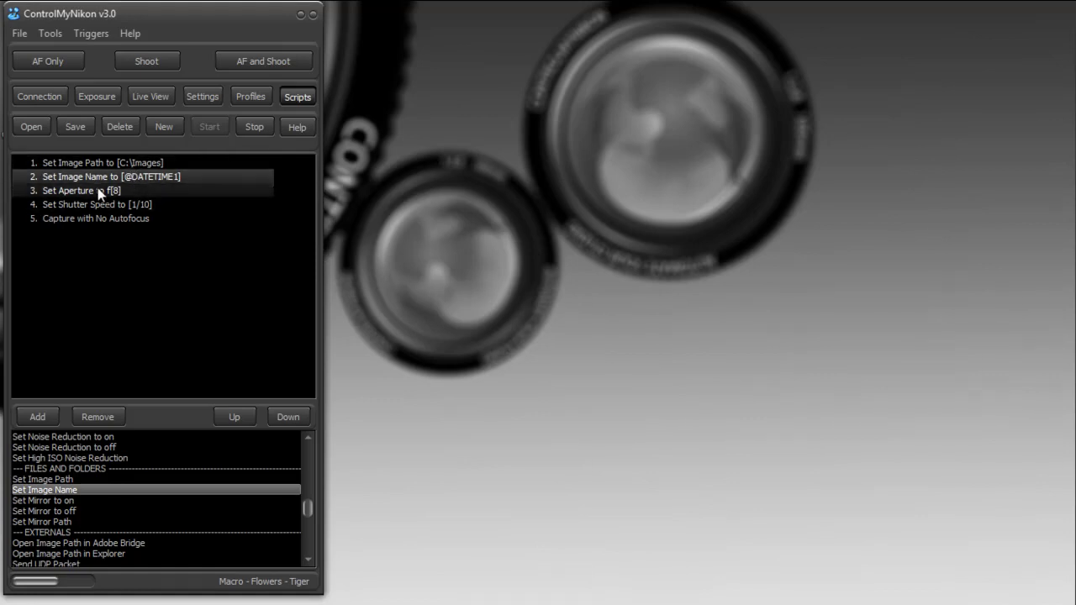
pyautogui.click(114, 206)
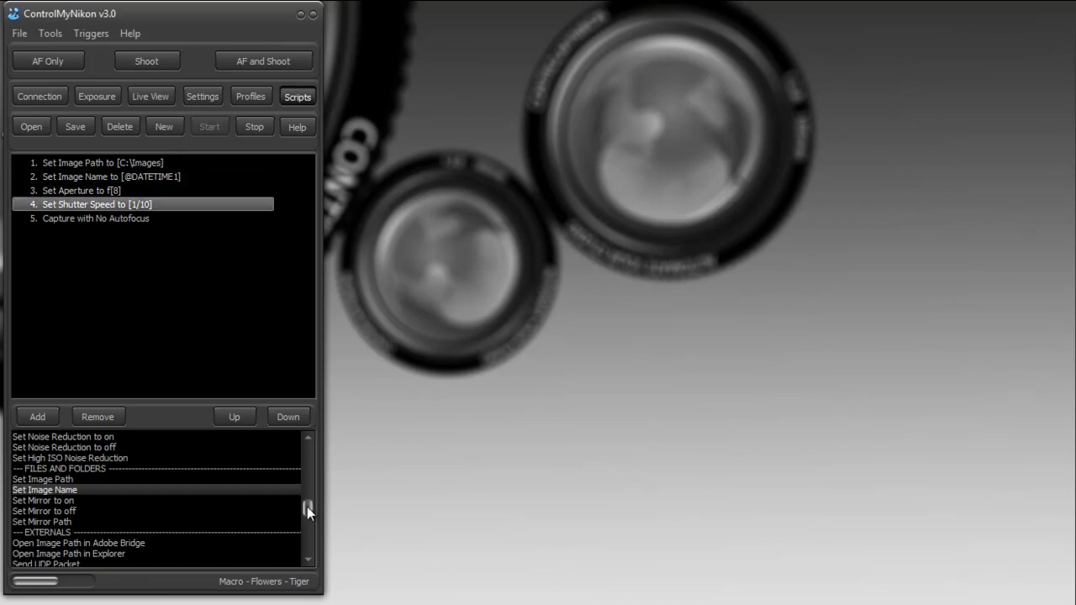
pyautogui.moveTo(307, 507); pyautogui.dragTo(312, 460)
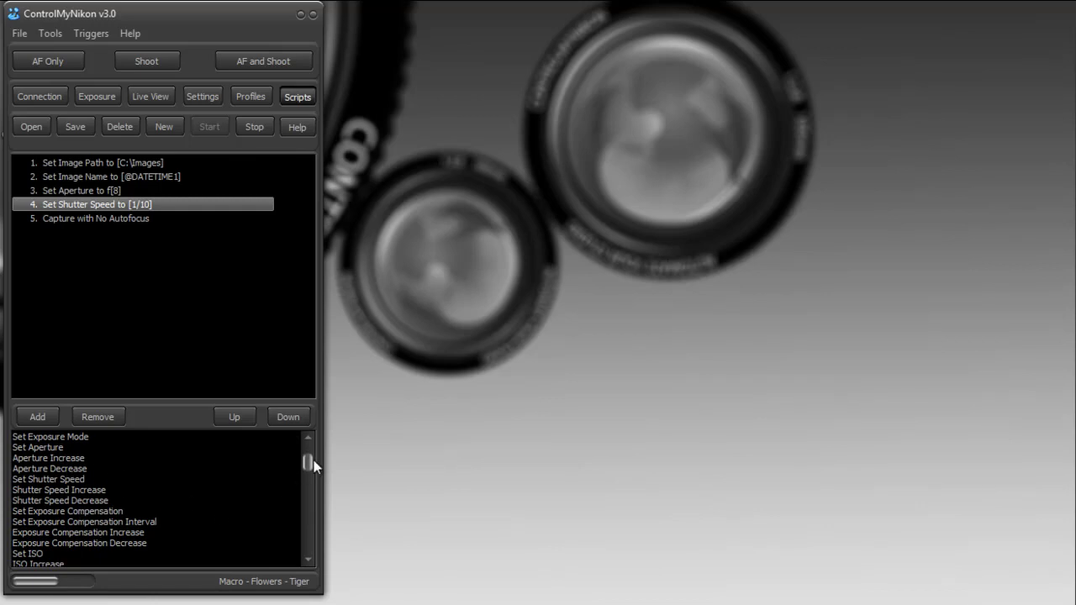
pyautogui.moveTo(313, 465); pyautogui.dragTo(301, 468)
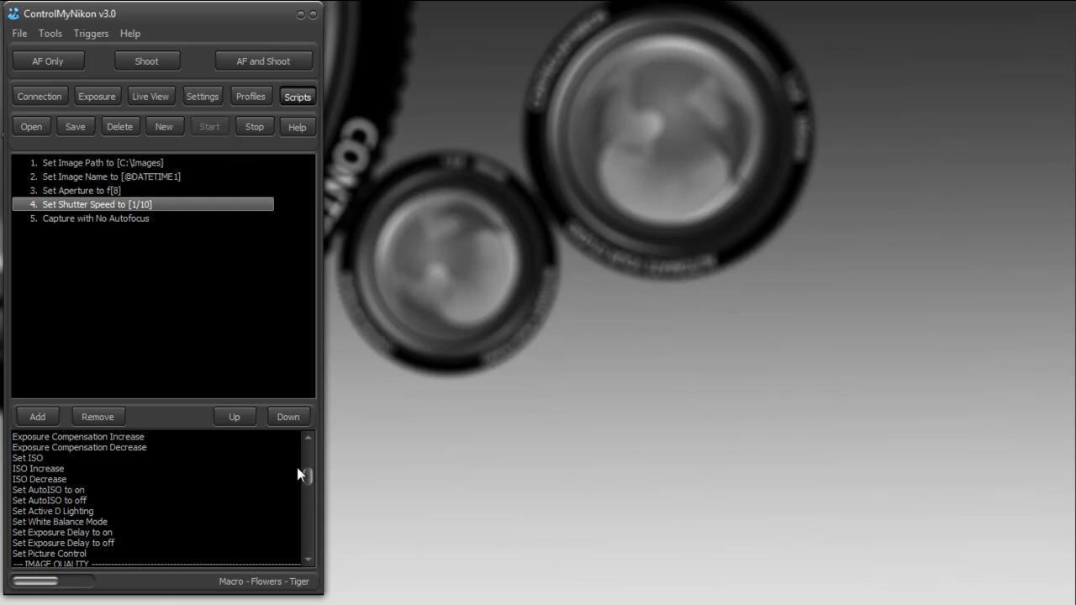
pyautogui.click(89, 533)
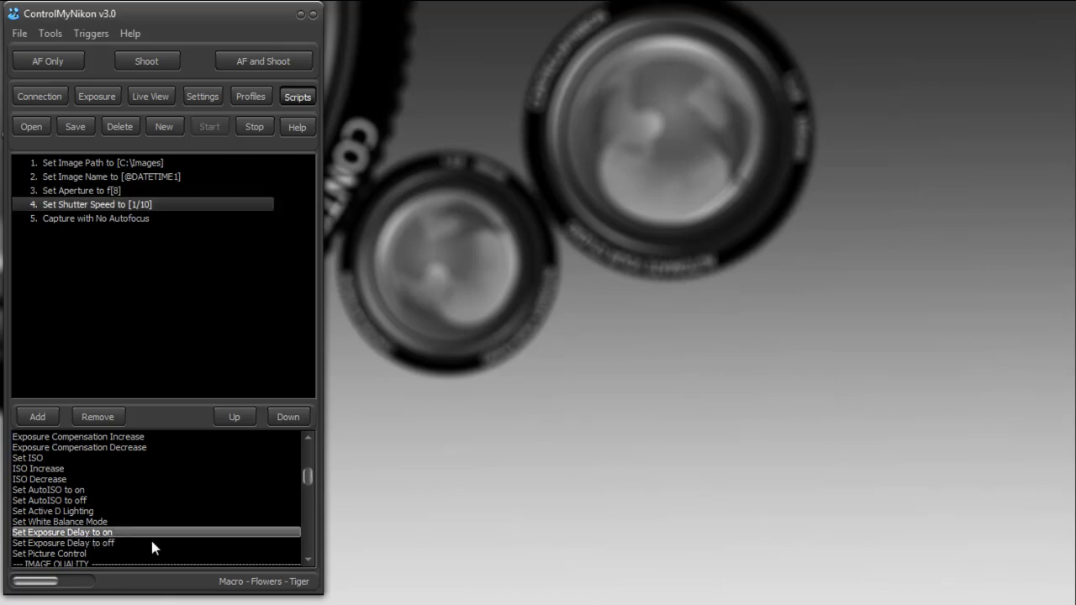
pyautogui.moveTo(310, 473); pyautogui.dragTo(317, 499)
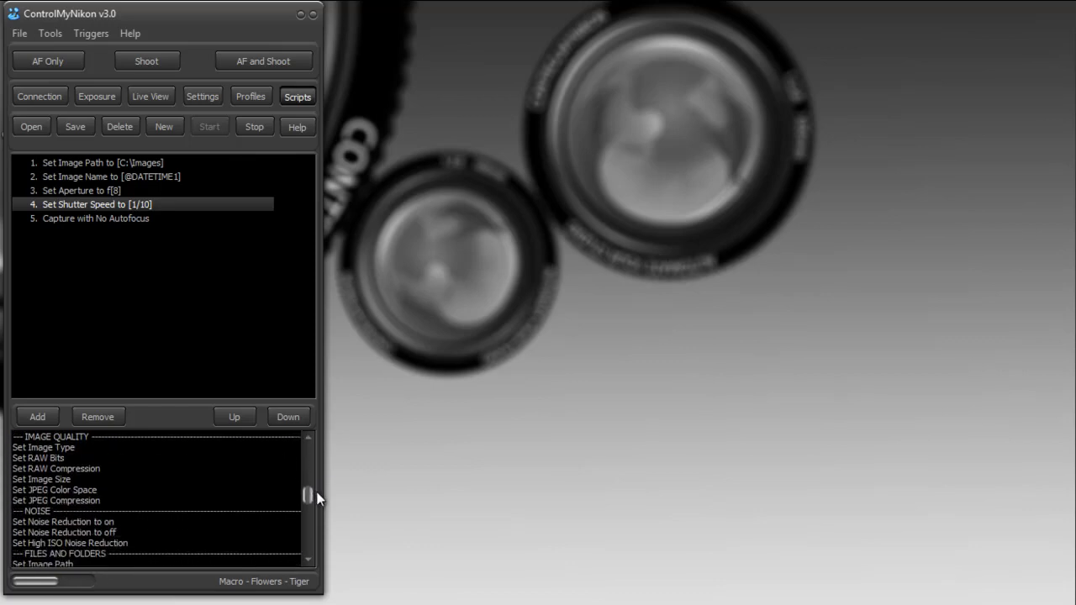
# Add a Set Image Type step set to RAW and move it up to the first position.
pyautogui.doubleClick(54, 446)
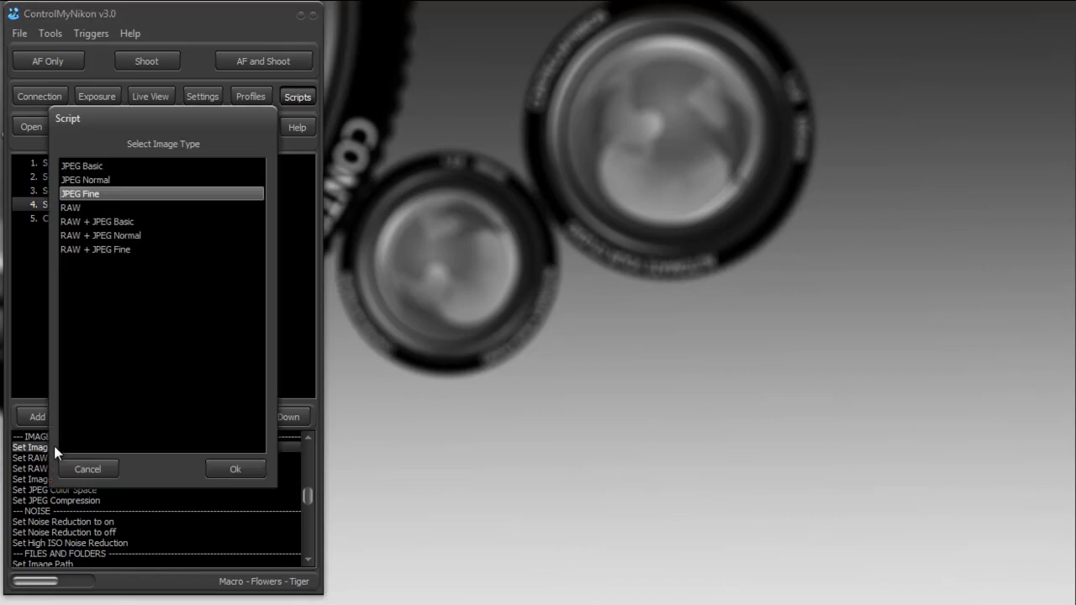
pyautogui.doubleClick(94, 205)
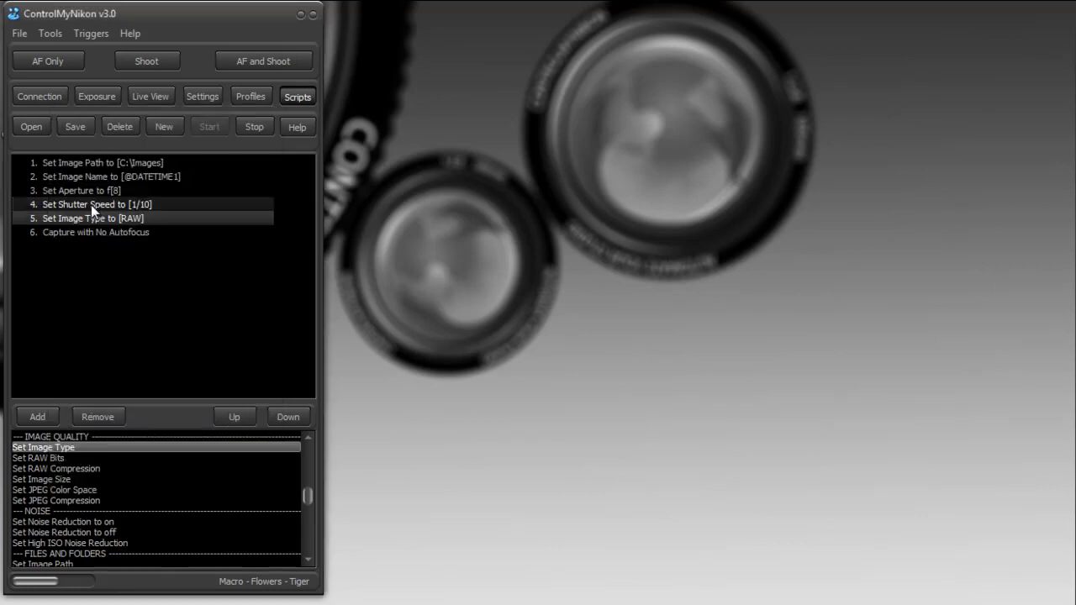
pyautogui.click(152, 216)
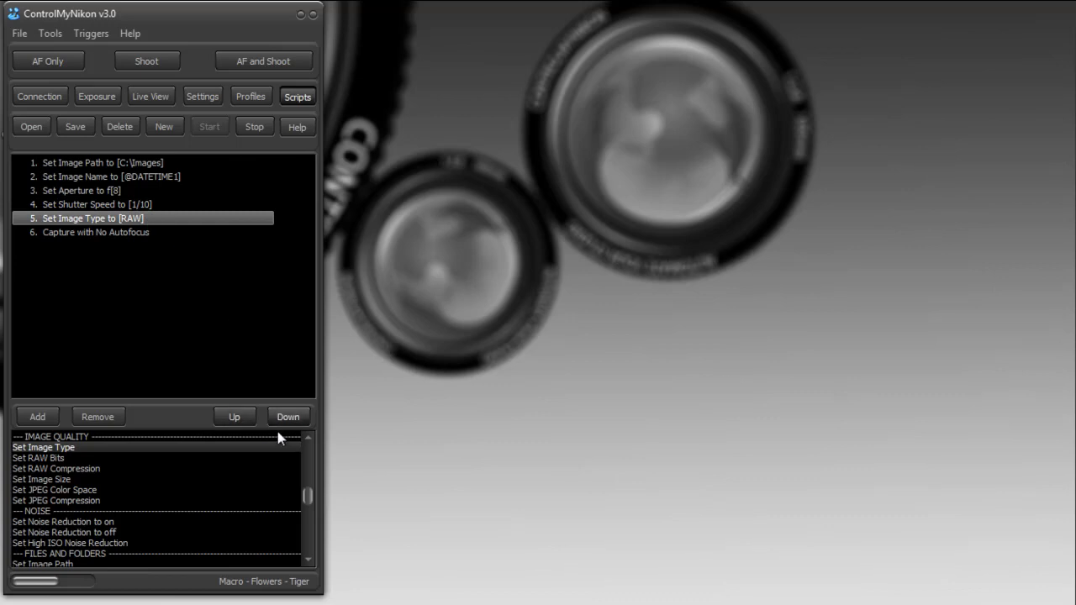
pyautogui.click(234, 417)
pyautogui.click(234, 418)
pyautogui.click(234, 418)
pyautogui.click(234, 418)
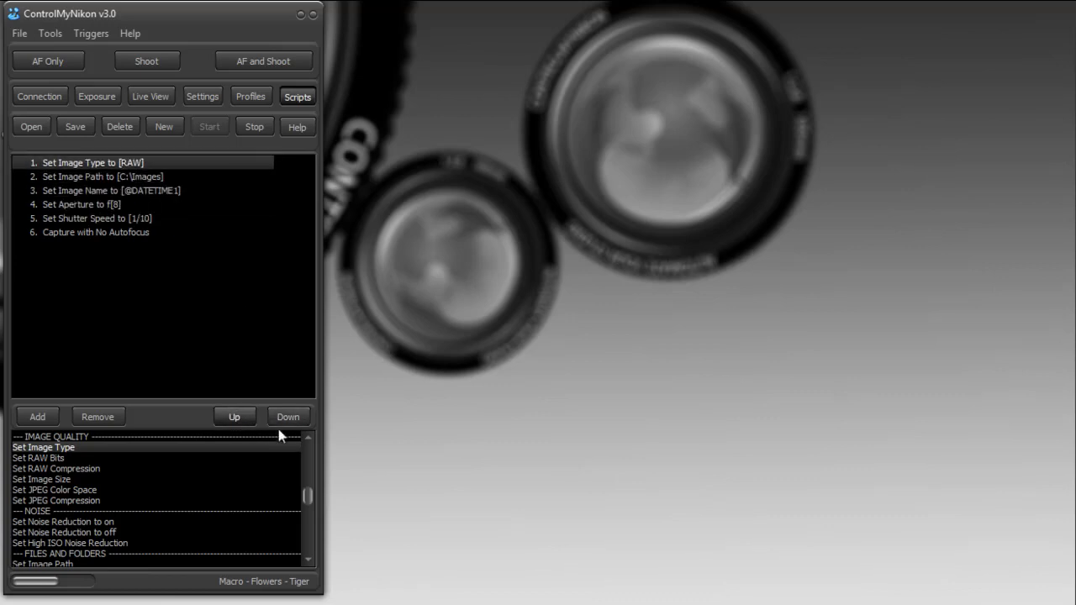
pyautogui.scroll(-5, 42, 492)
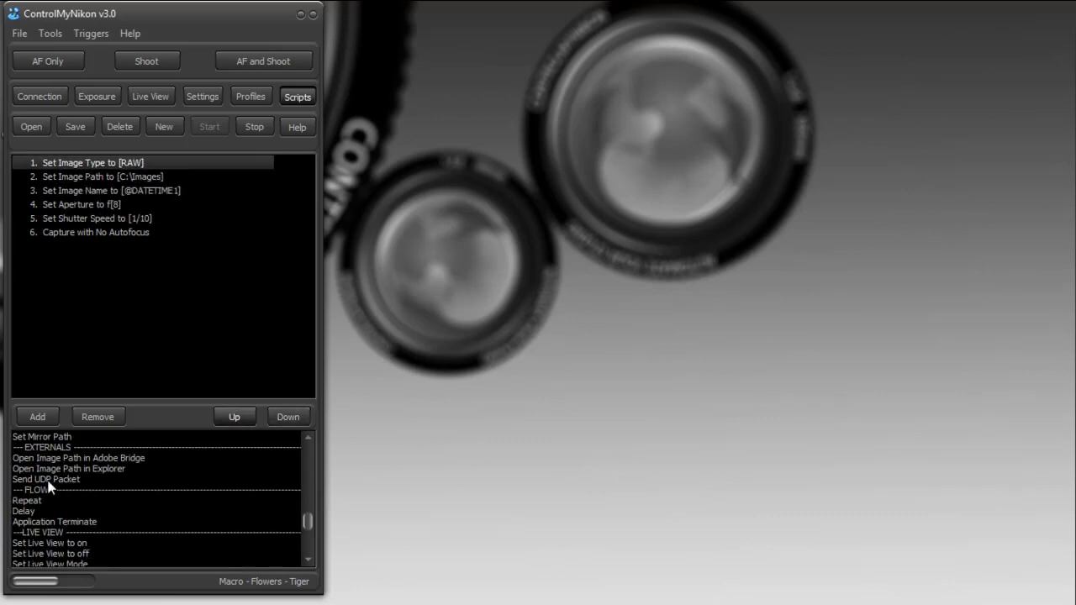
pyautogui.click(51, 483)
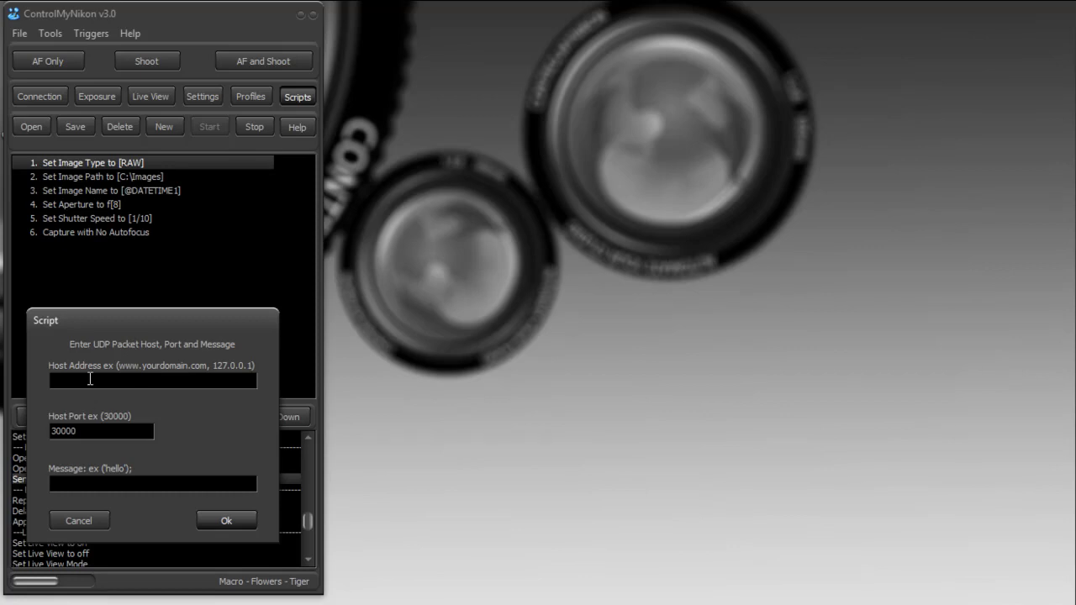
pyautogui.click(90, 379)
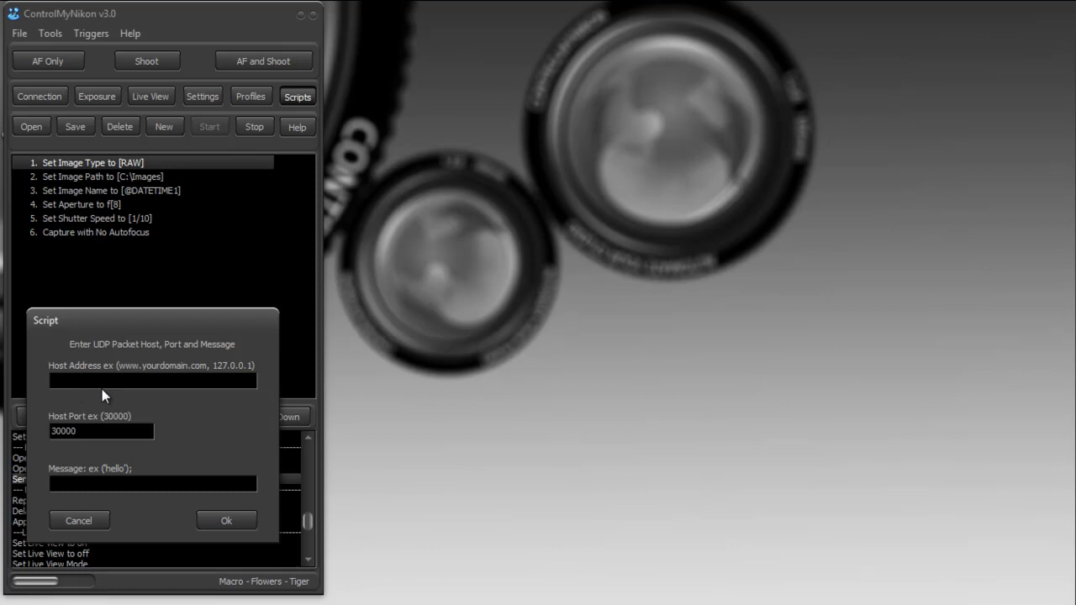
pyautogui.write('127.0.0.1')
pyautogui.click(91, 484)
pyautogui.write('MOVE1')
pyautogui.click(234, 515)
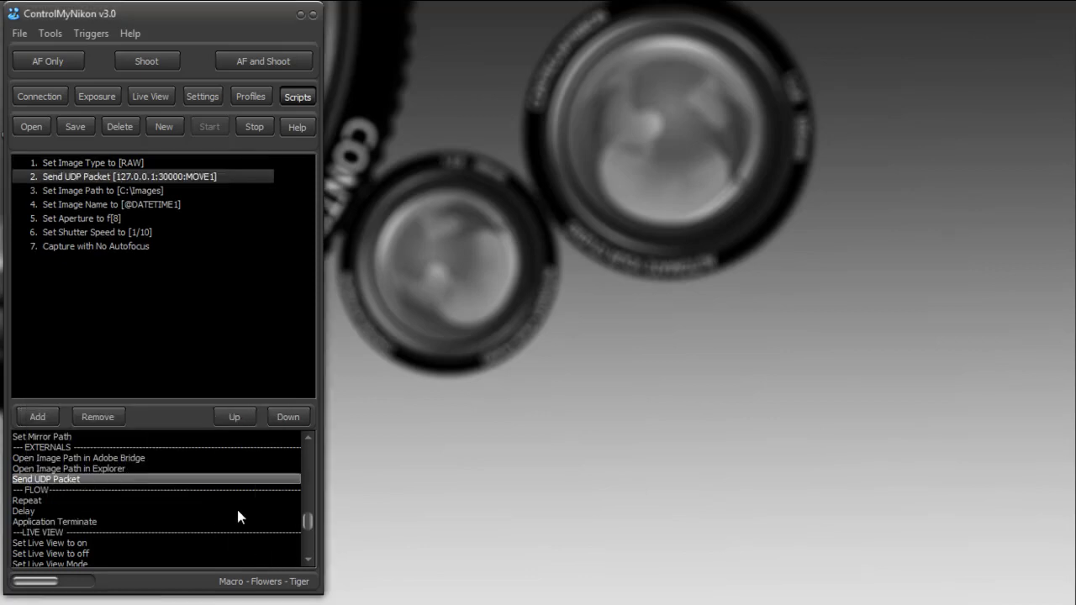
pyautogui.click(173, 180)
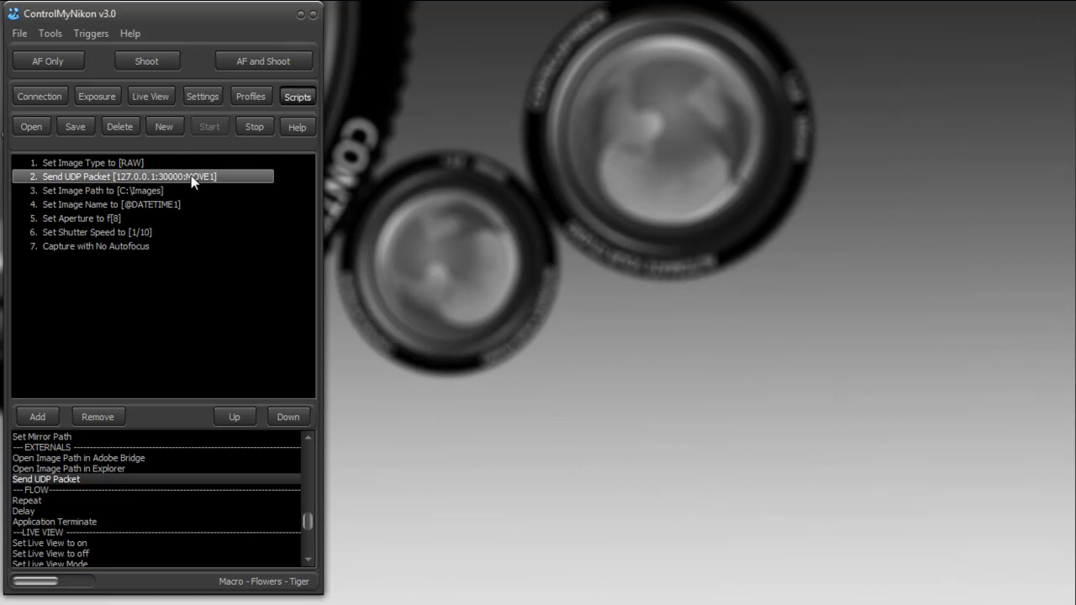
pyautogui.click(97, 417)
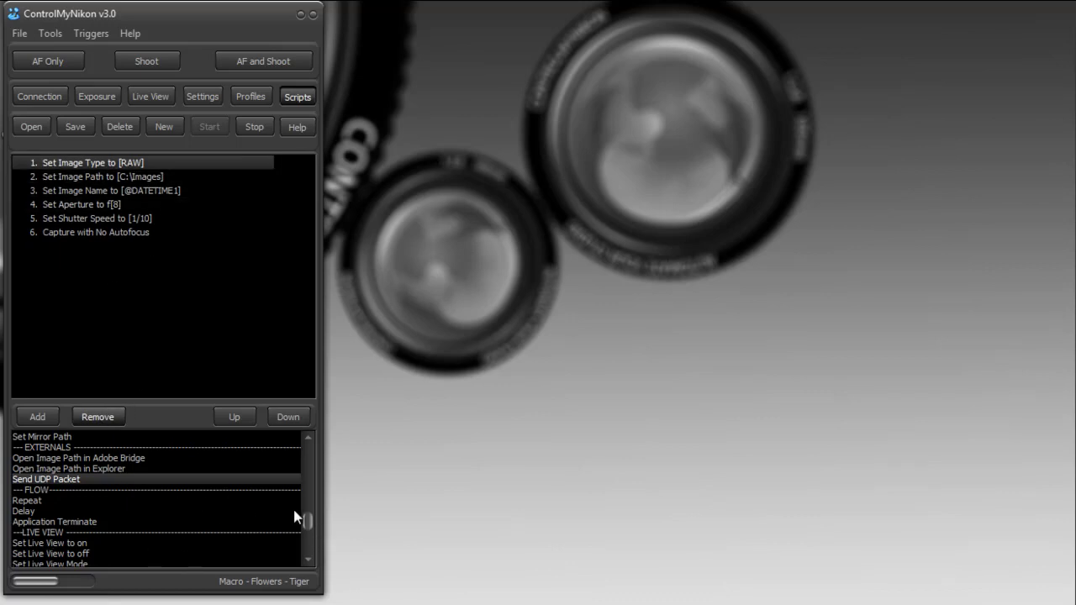
pyautogui.moveTo(311, 522); pyautogui.dragTo(314, 523)
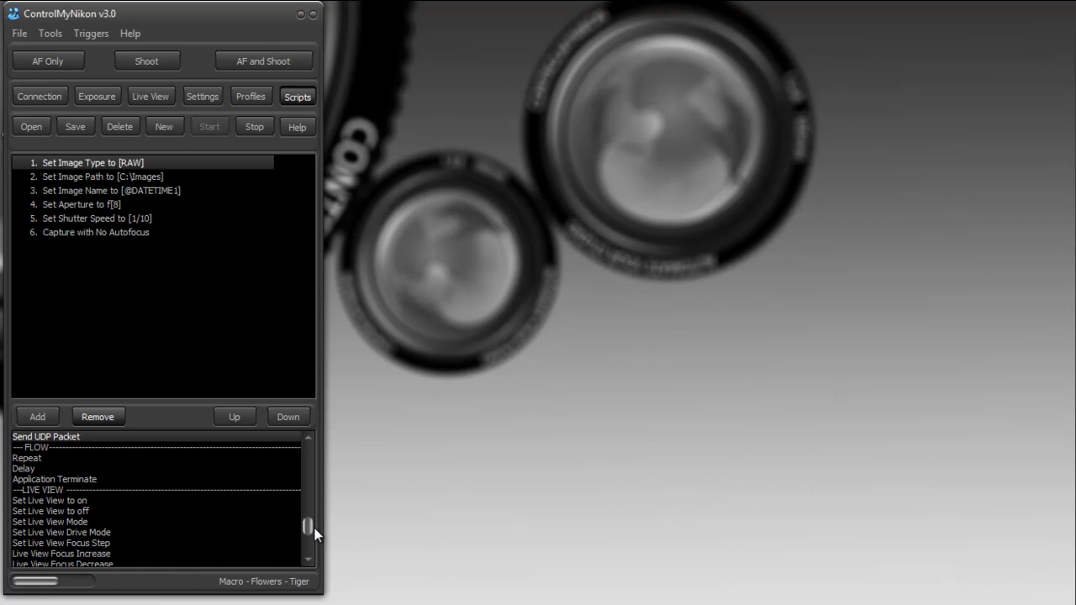
pyautogui.moveTo(314, 528); pyautogui.dragTo(315, 532)
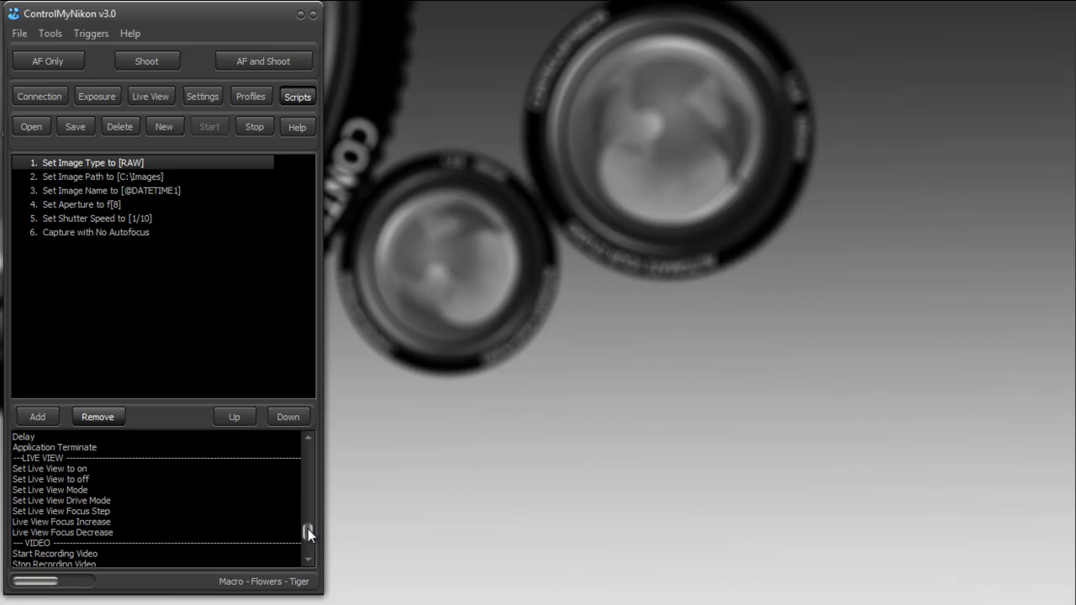
pyautogui.moveTo(306, 529); pyautogui.dragTo(309, 544)
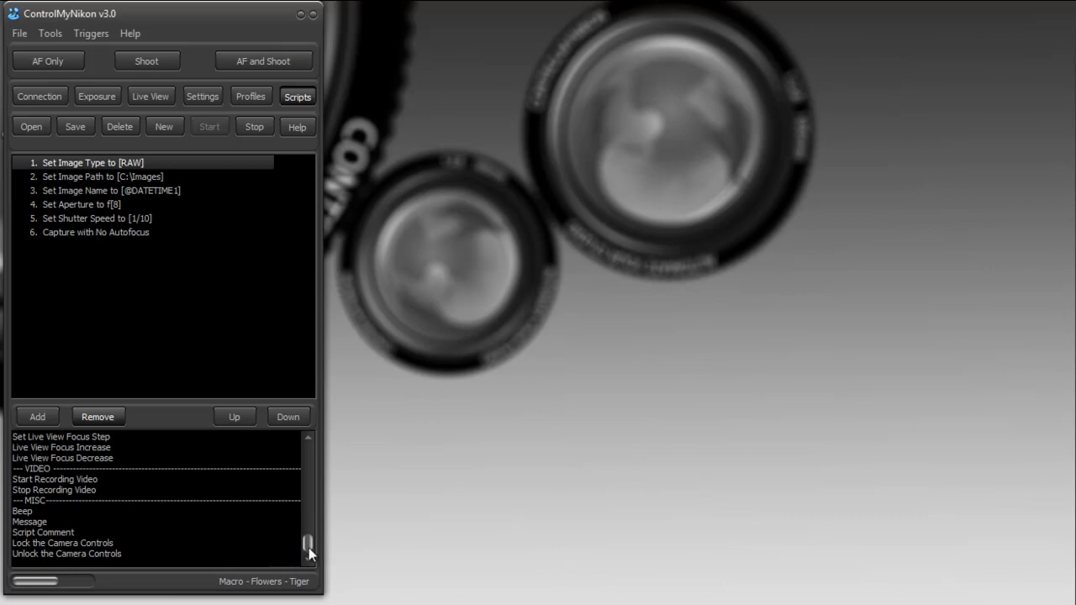
pyautogui.click(98, 205)
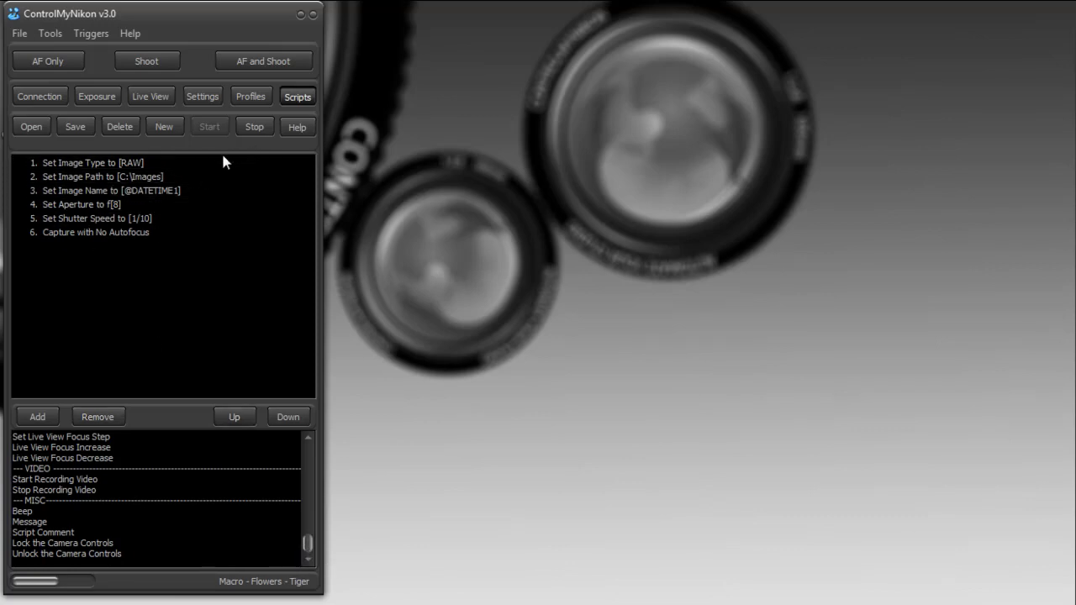
pyautogui.click(252, 127)
pyautogui.click(207, 129)
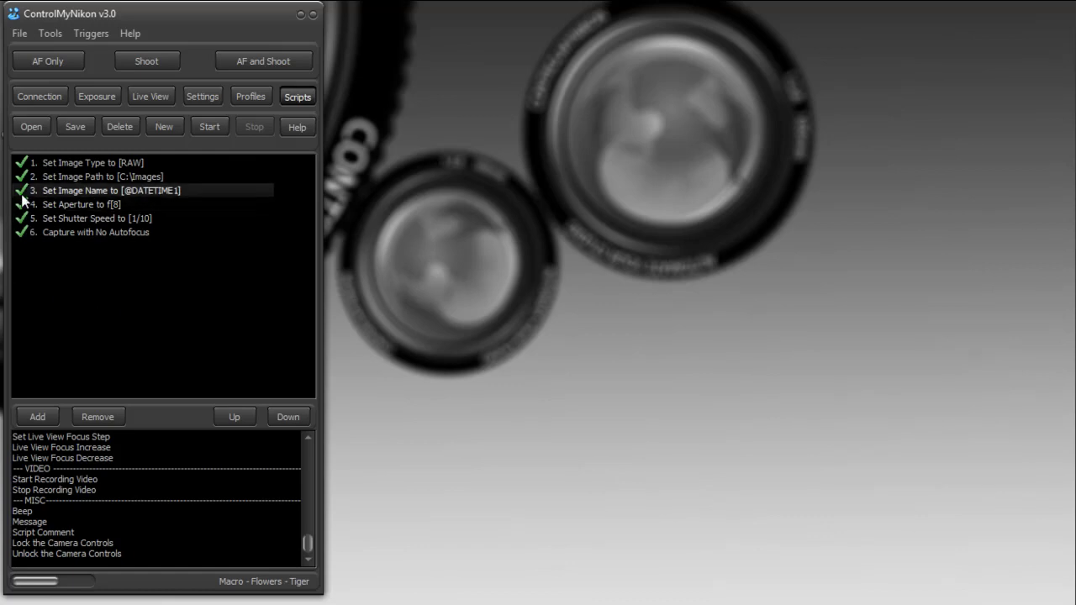
pyautogui.click(55, 193)
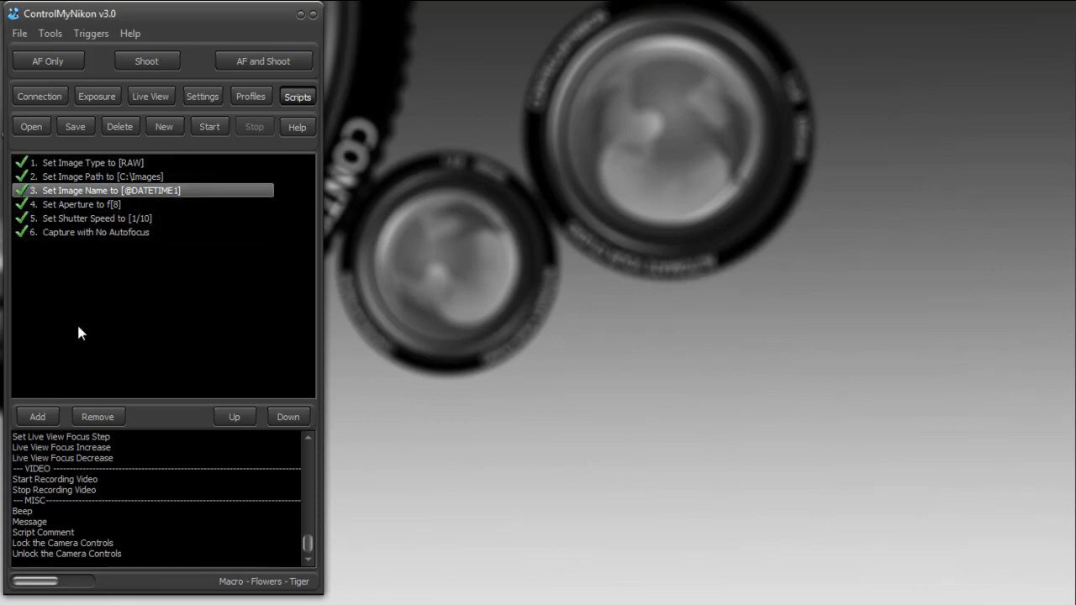
pyautogui.click(72, 232)
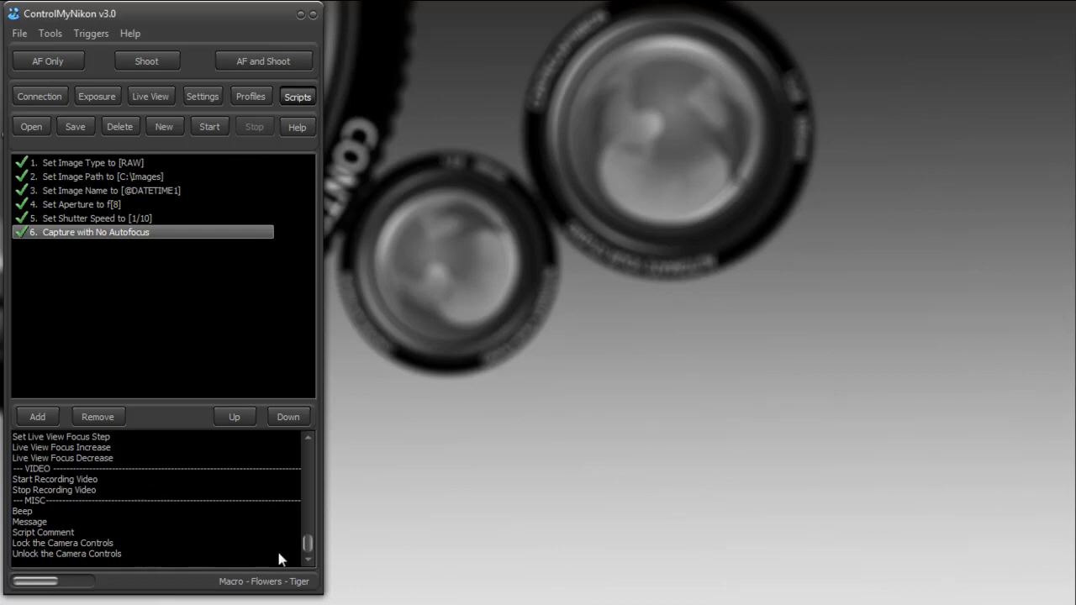
# Add a Repeat loop set to 3 times.
pyautogui.moveTo(307, 544); pyautogui.dragTo(301, 525)
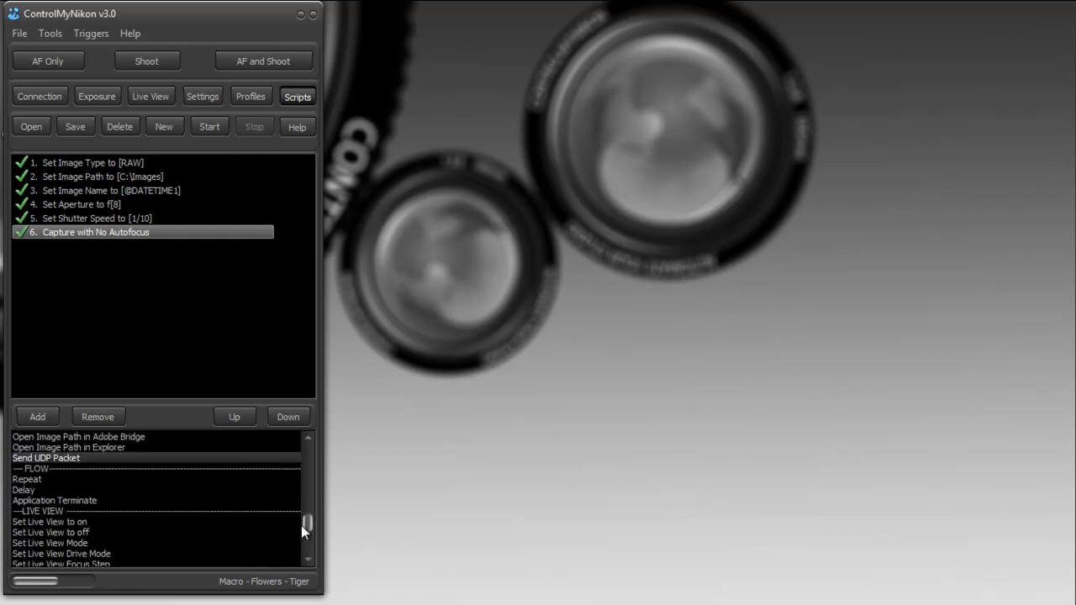
pyautogui.doubleClick(34, 479)
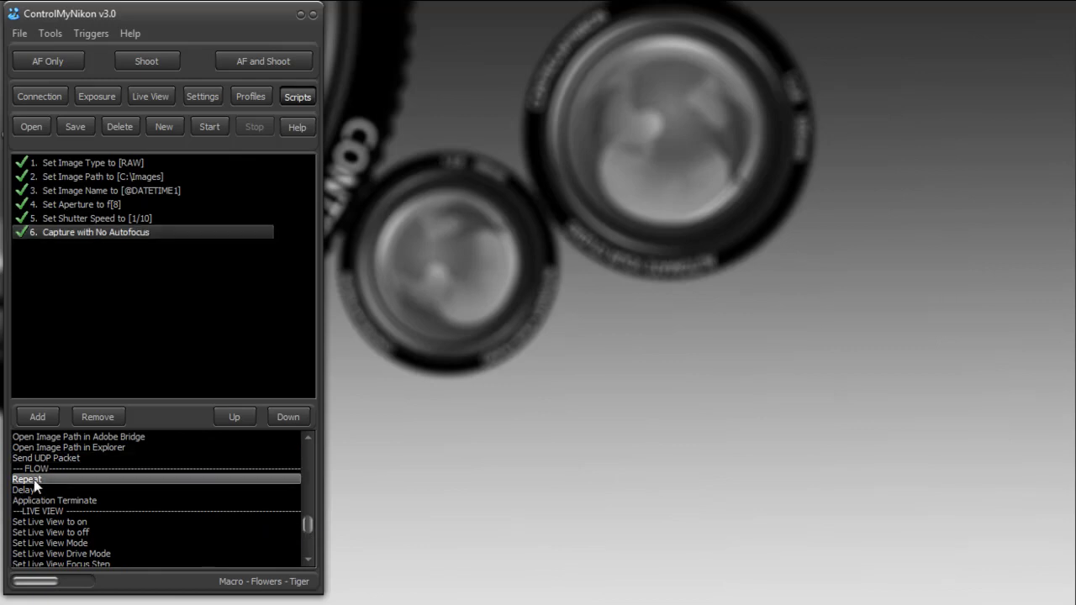
pyautogui.doubleClick(197, 303)
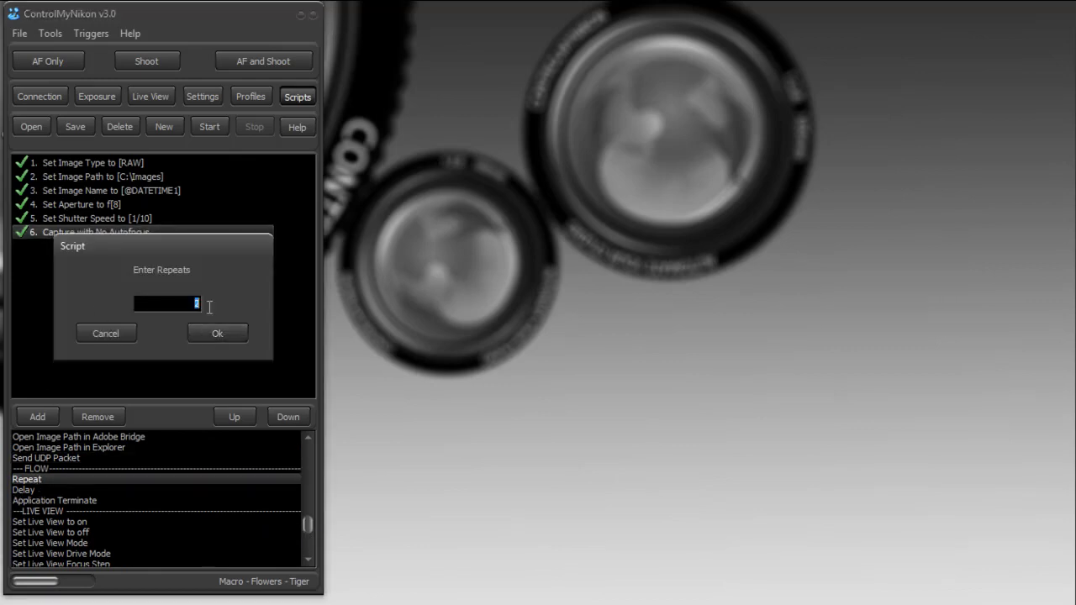
pyautogui.write('3')
pyautogui.click(222, 332)
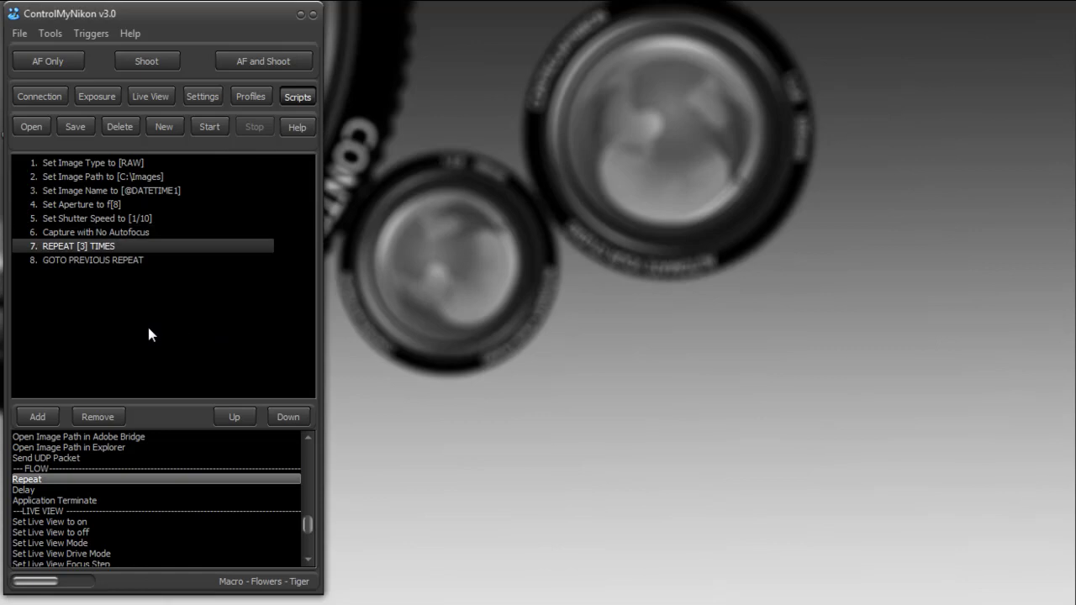
# Move 'Capture with No Autofocus' down inside the REPEAT [3] TIMES loop.
pyautogui.click(52, 249)
pyautogui.click(64, 265)
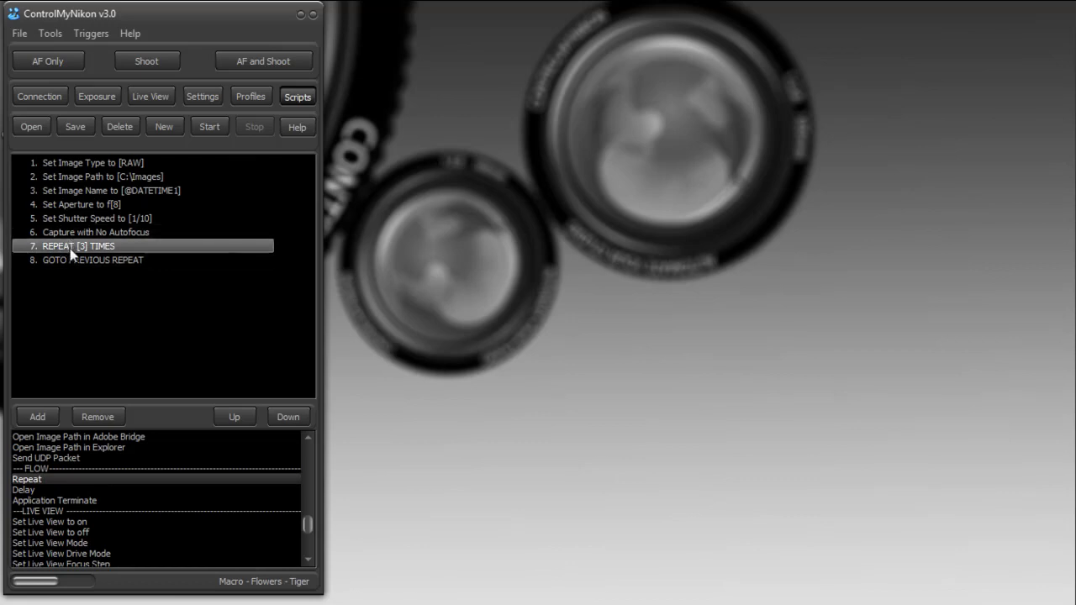
pyautogui.click(70, 244)
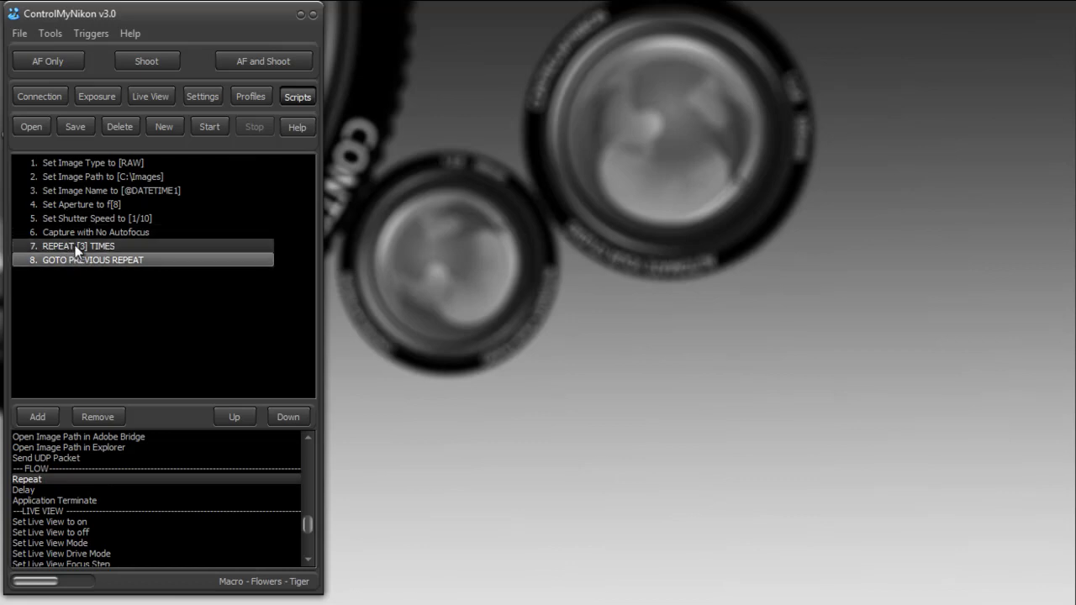
pyautogui.click(74, 233)
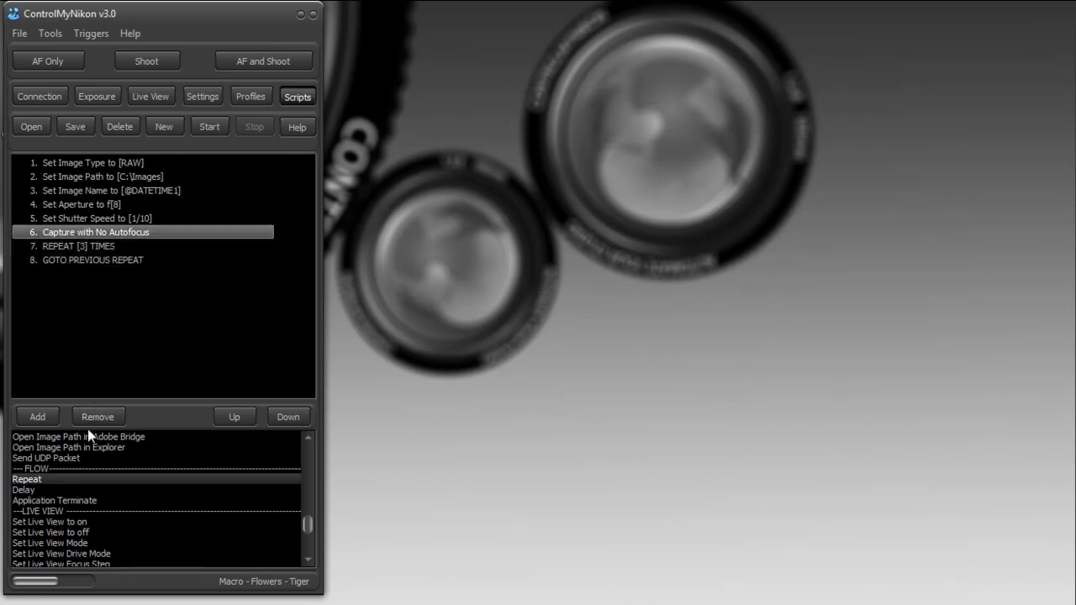
pyautogui.click(286, 419)
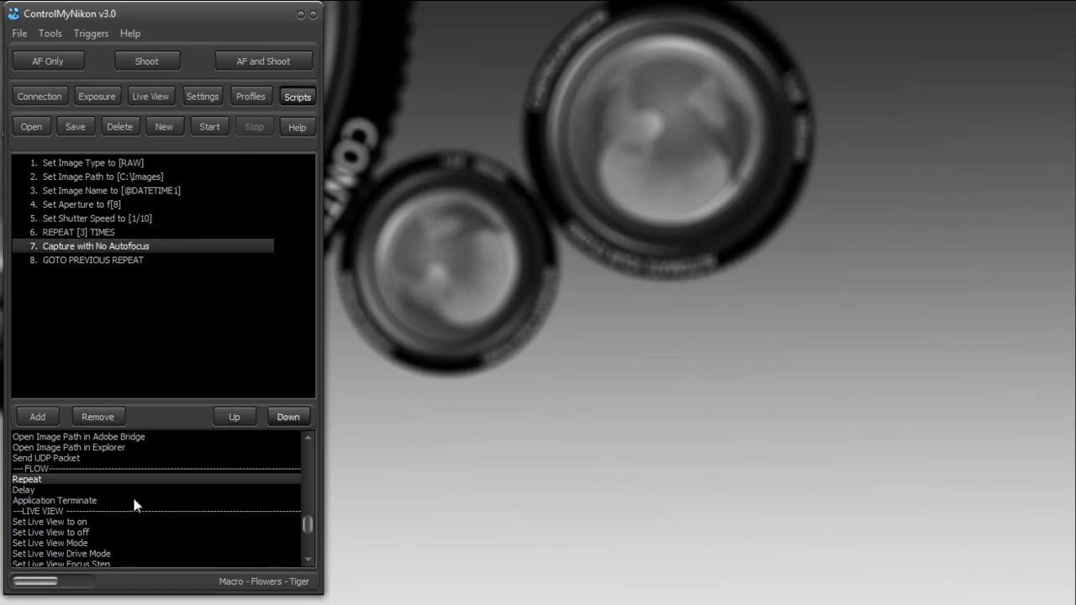
# Place an Aperture Increase step right after 'Capture with No Autofocus' inside the loop.
pyautogui.moveTo(307, 525); pyautogui.dragTo(304, 462)
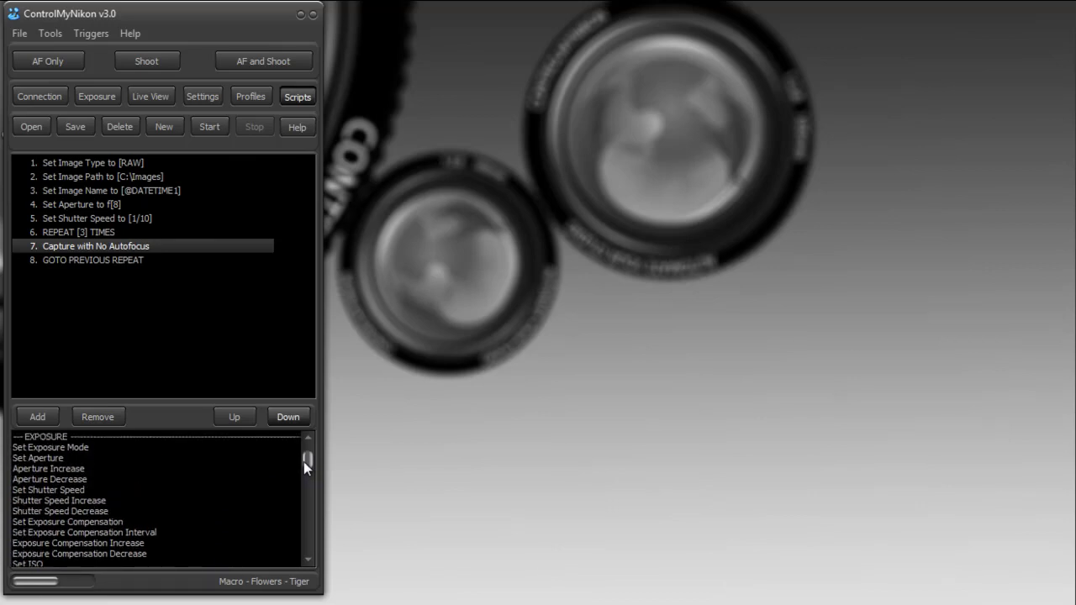
pyautogui.doubleClick(78, 469)
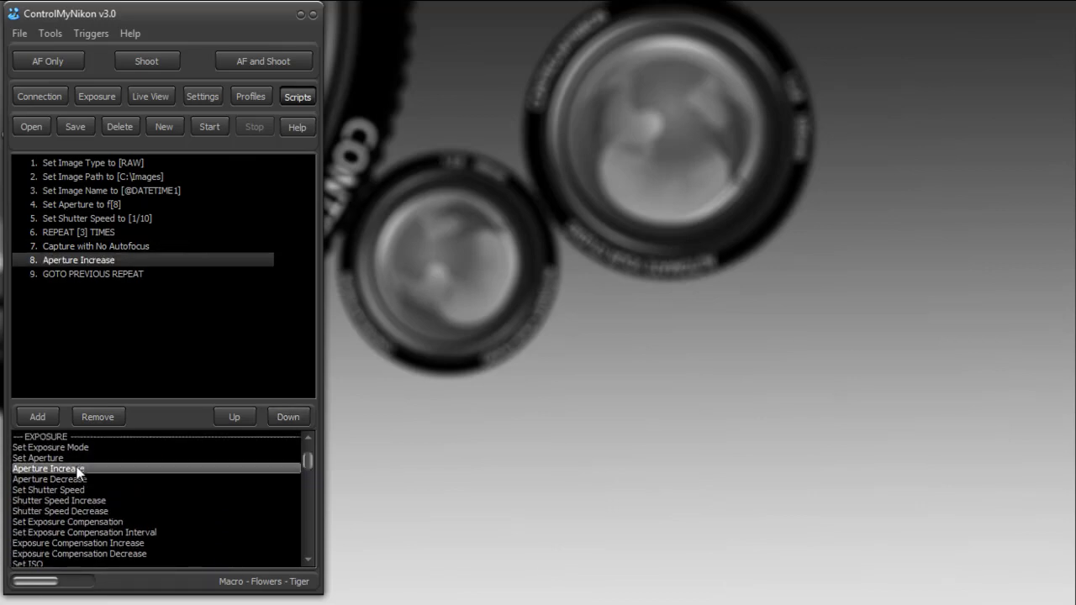
pyautogui.click(132, 261)
pyautogui.click(235, 416)
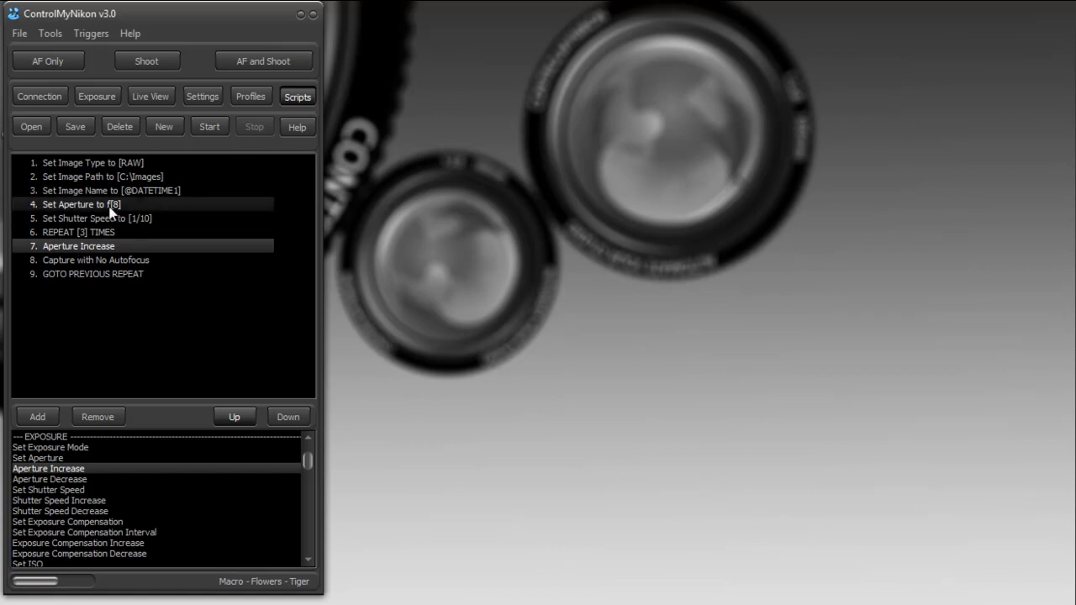
pyautogui.click(285, 416)
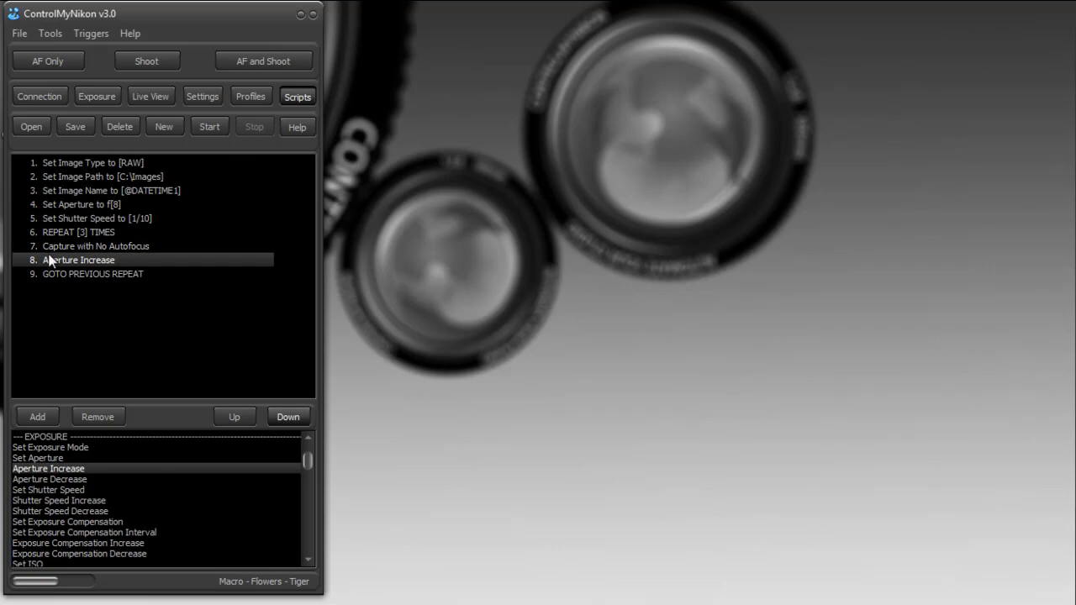
# Run the nine-step script once, including the three-pass Aperture Increase loop.
pyautogui.click(209, 127)
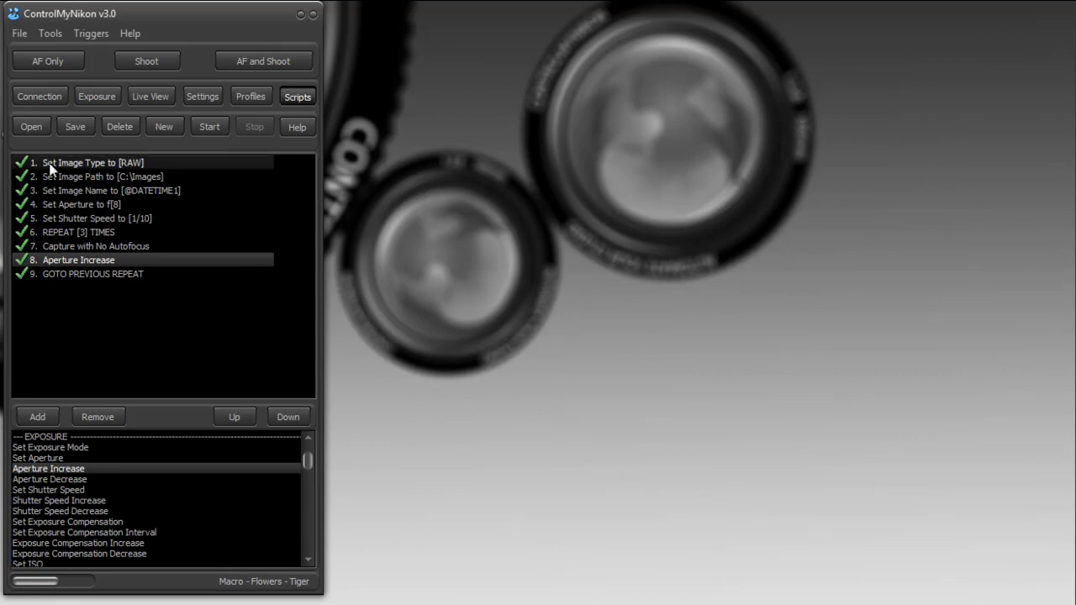
# Save the script as Default1.dsc in the Scripts folder and confirm it is listed there.
pyautogui.click(75, 127)
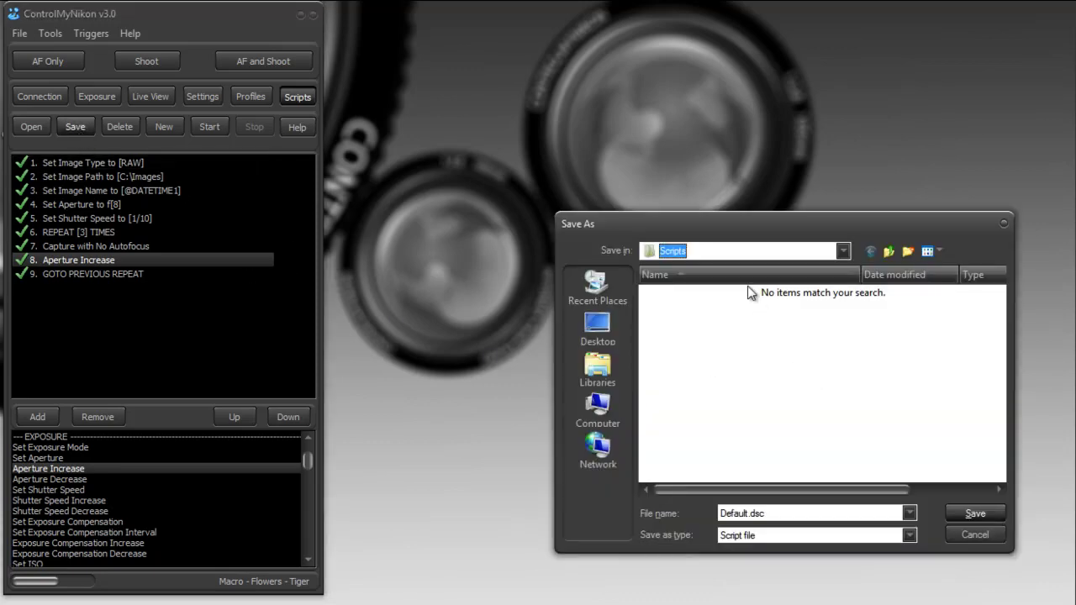
pyautogui.click(843, 251)
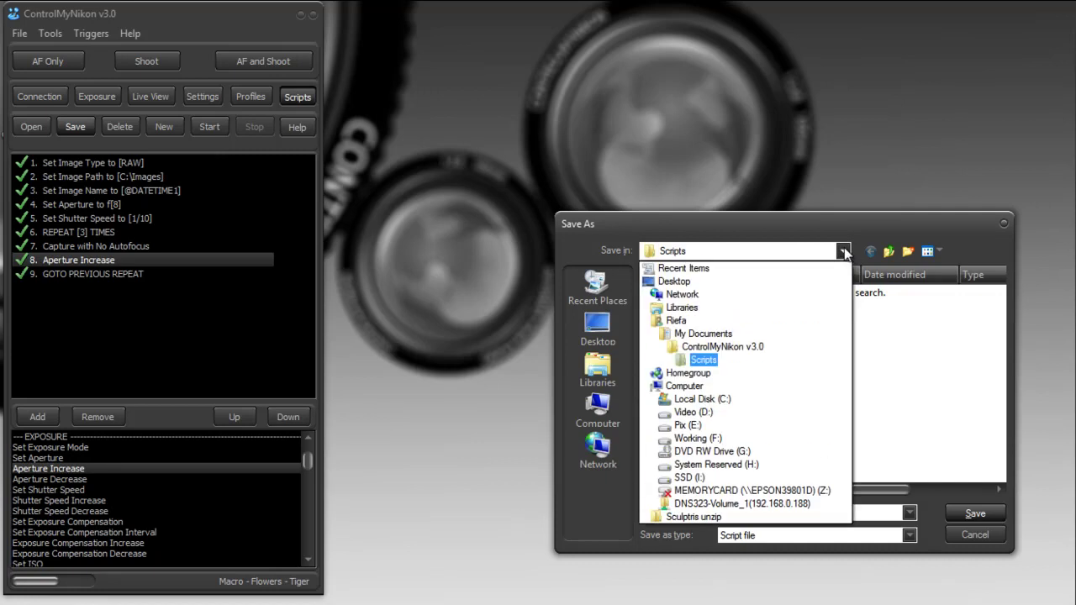
pyautogui.click(703, 360)
pyautogui.click(739, 512)
pyautogui.click(743, 513)
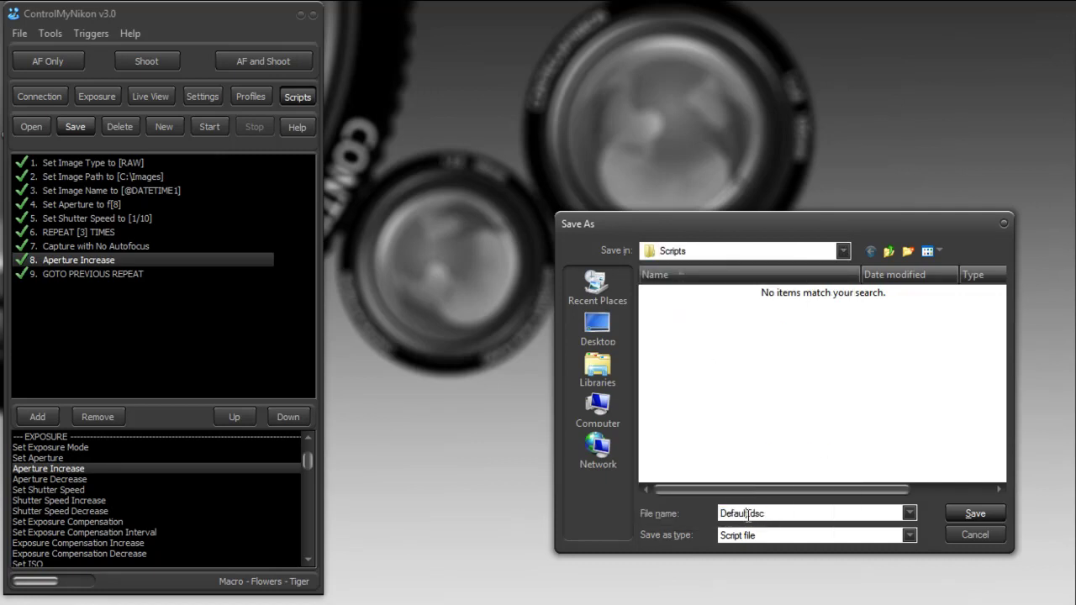
pyautogui.write('1')
pyautogui.press('BackSpace')
pyautogui.press('BackSpace')
pyautogui.write('t1')
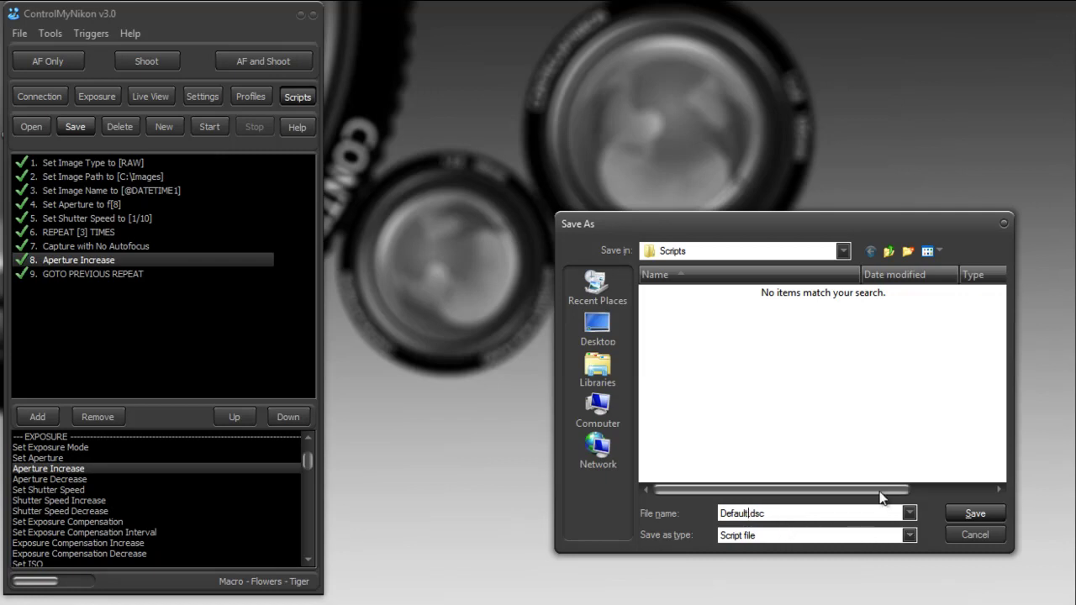
pyautogui.click(983, 519)
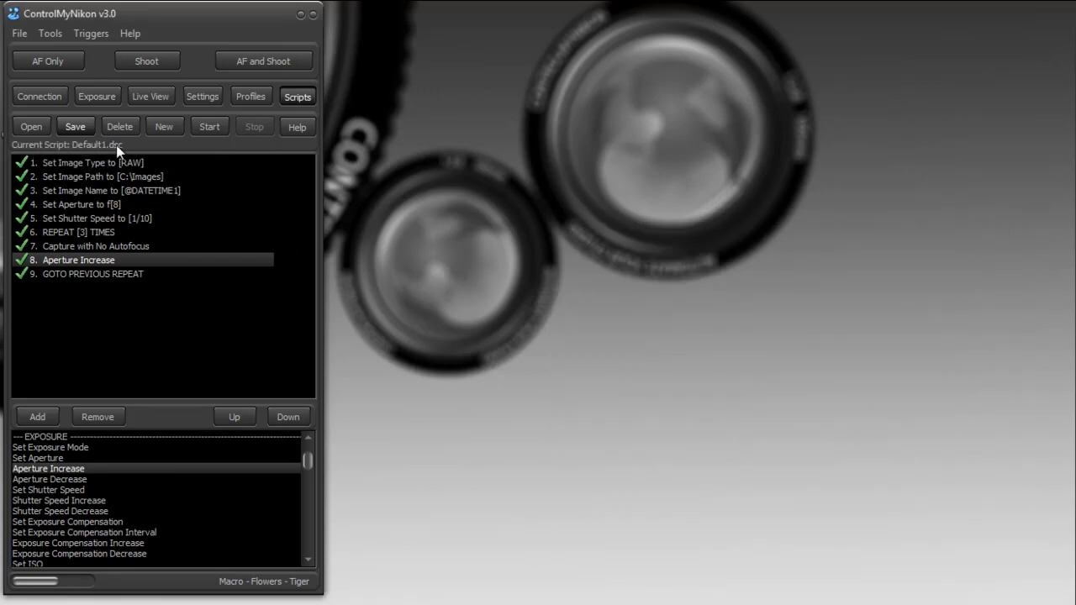
pyautogui.click(35, 129)
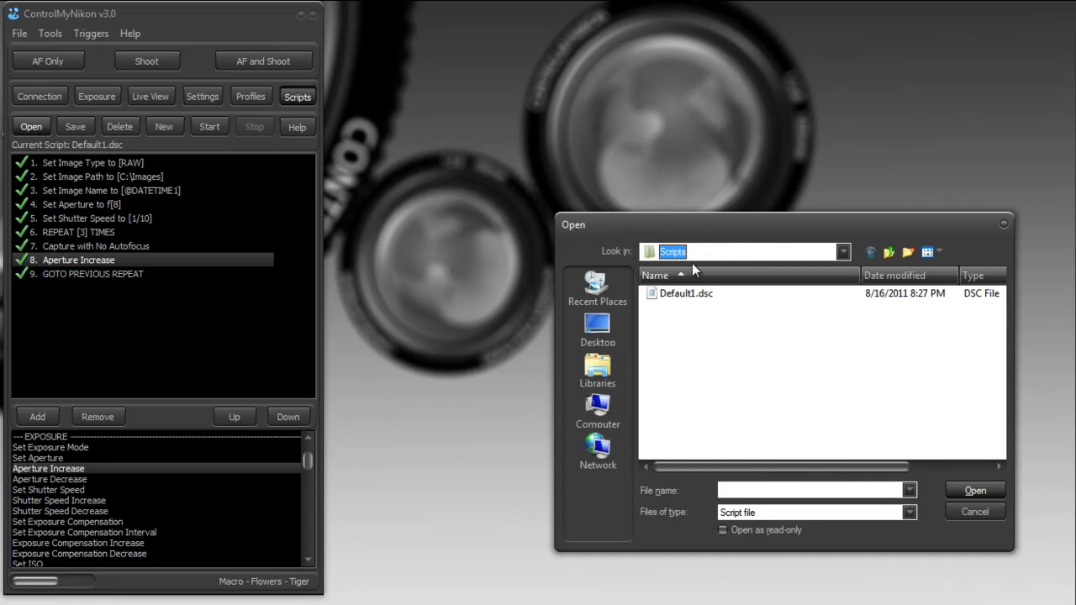
pyautogui.click(989, 512)
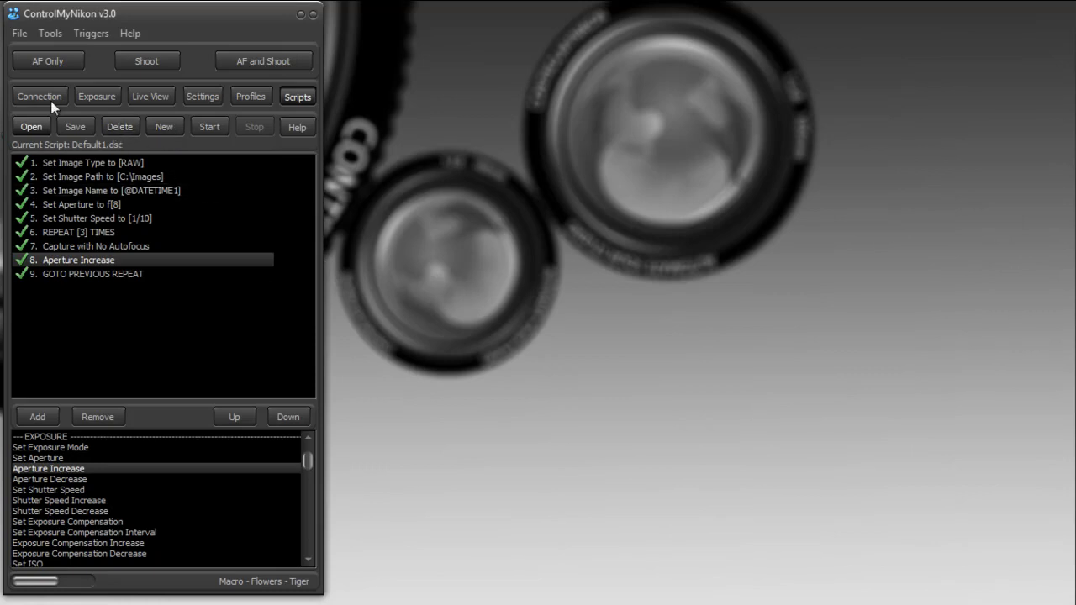
# Assign the N key as the Script Start keyboard shortcut.
pyautogui.click(84, 29)
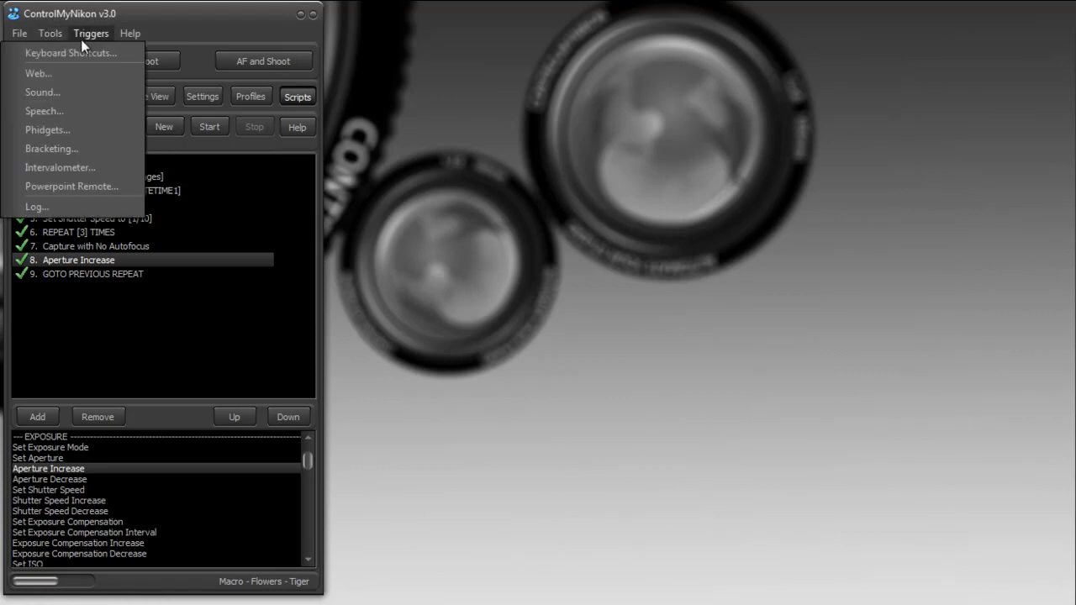
pyautogui.click(80, 51)
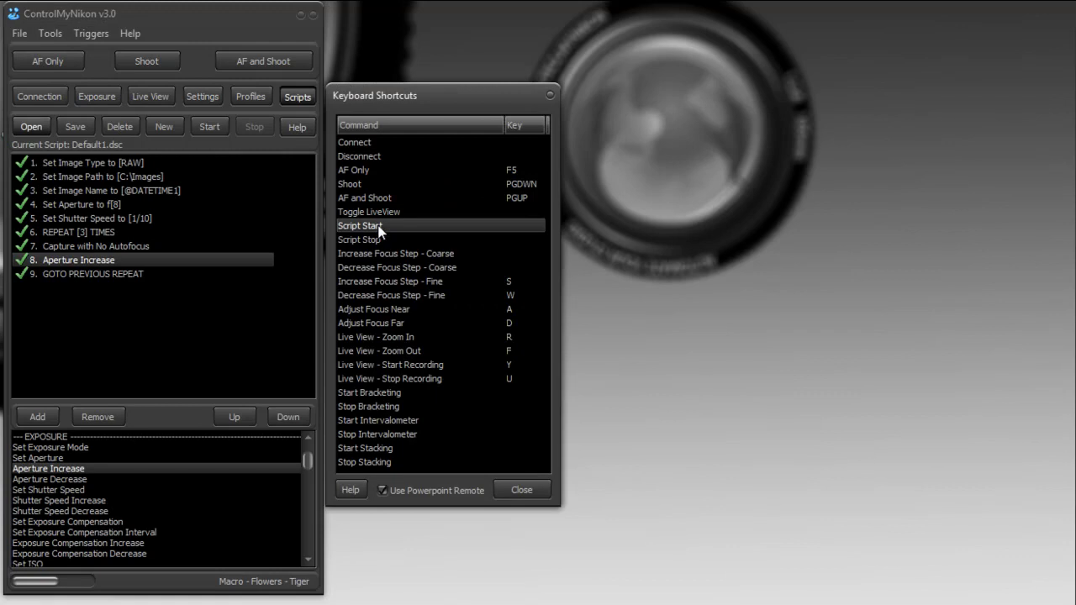
pyautogui.click(508, 228)
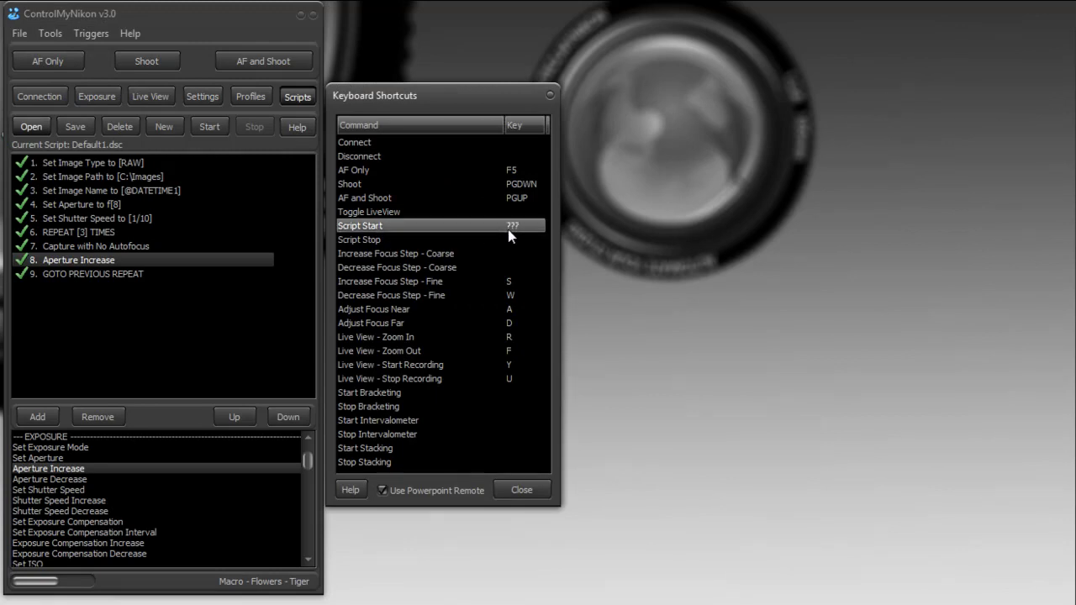
pyautogui.press('n')
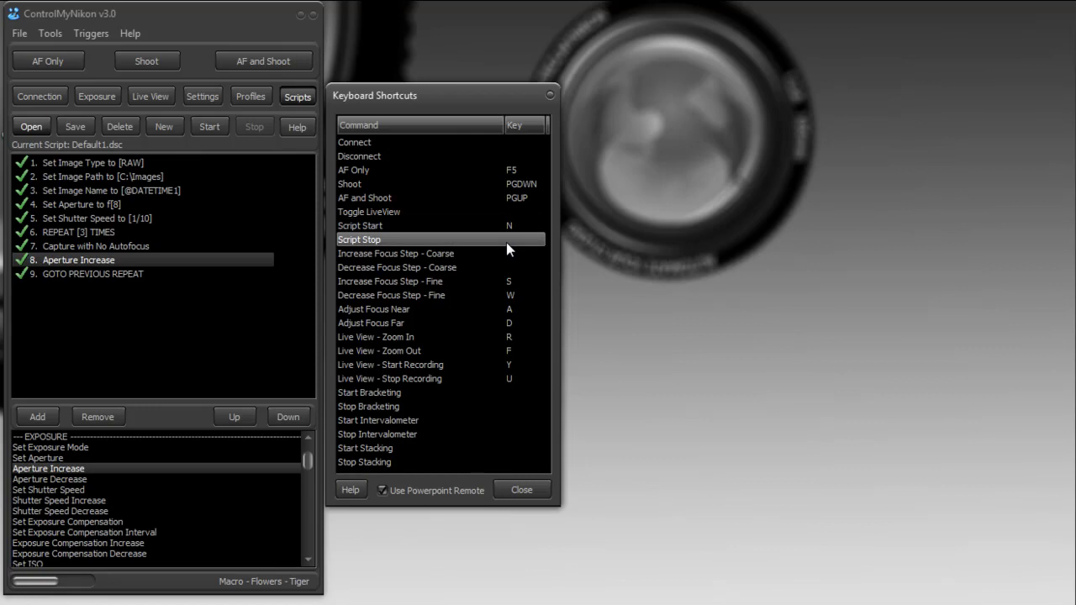
pyautogui.click(533, 493)
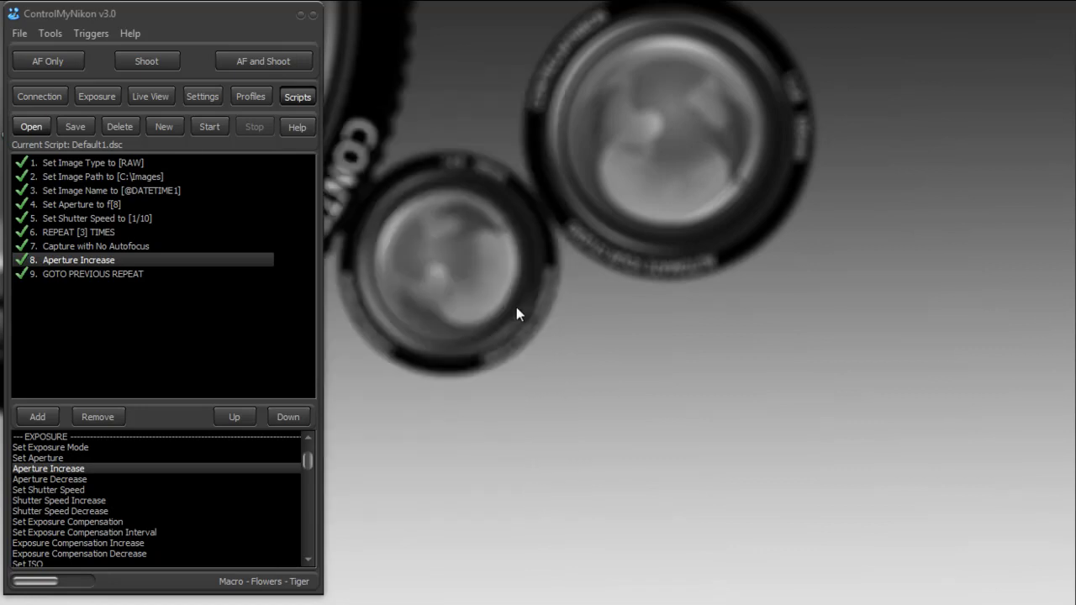
# Launch Default1.dsc with the N shortcut and let its three-capture loop run.
pyautogui.press('n')
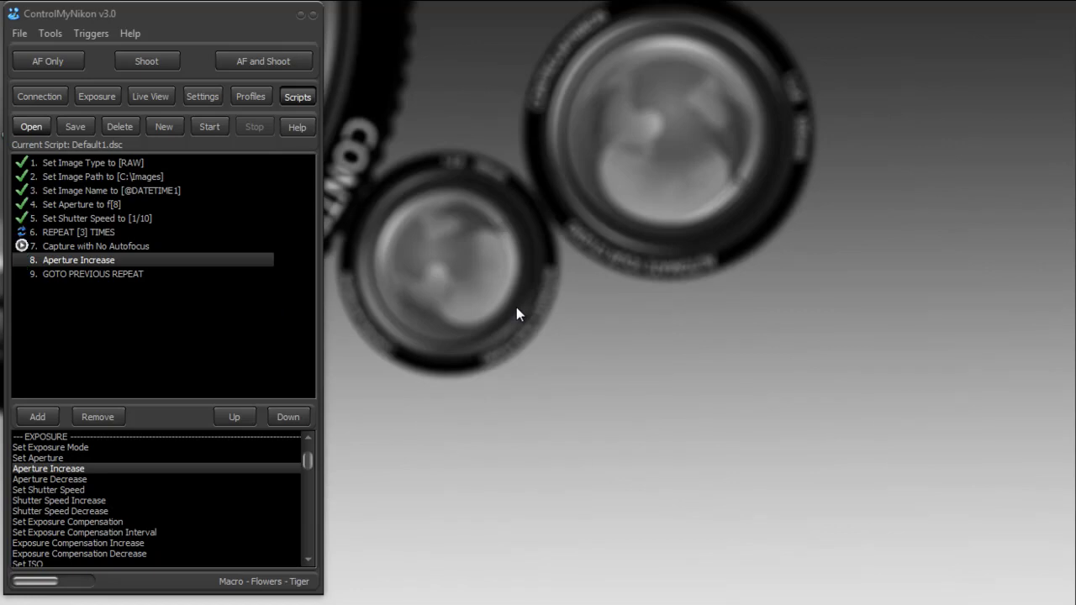